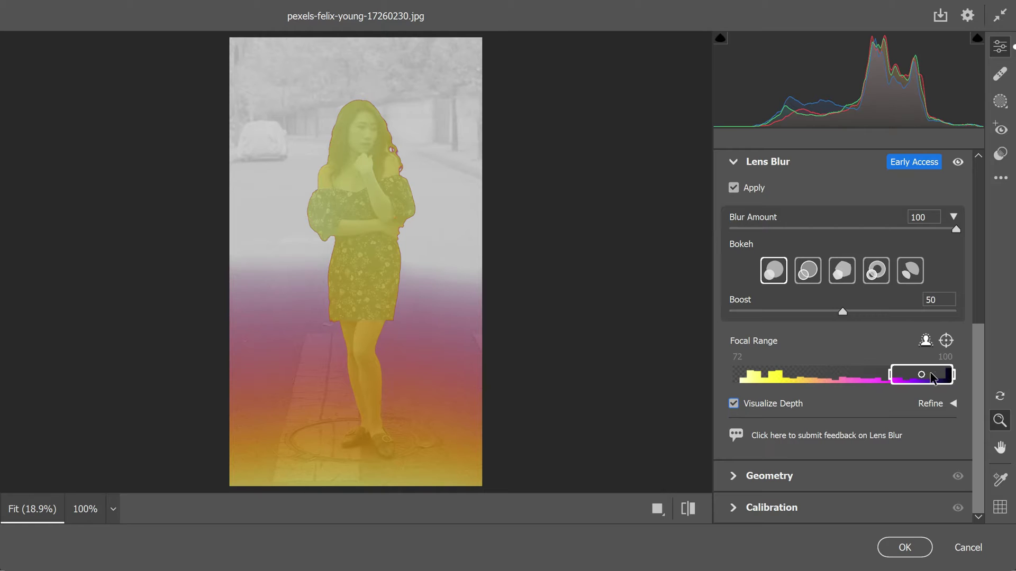
Turn off the depth preview and set the street portrait's focal range to 0–28 on the subject
left_click(764, 376)
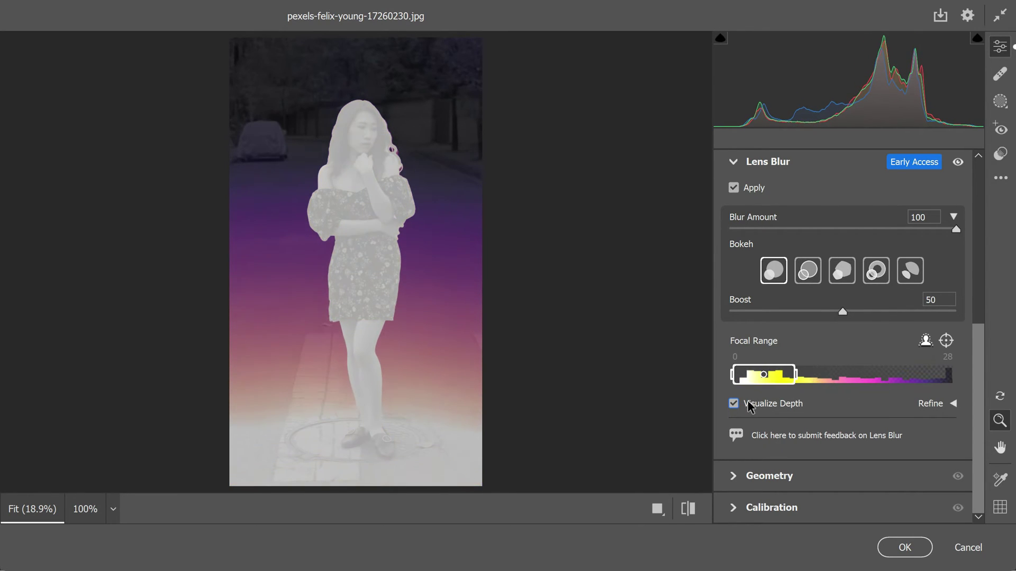
left_click(734, 404)
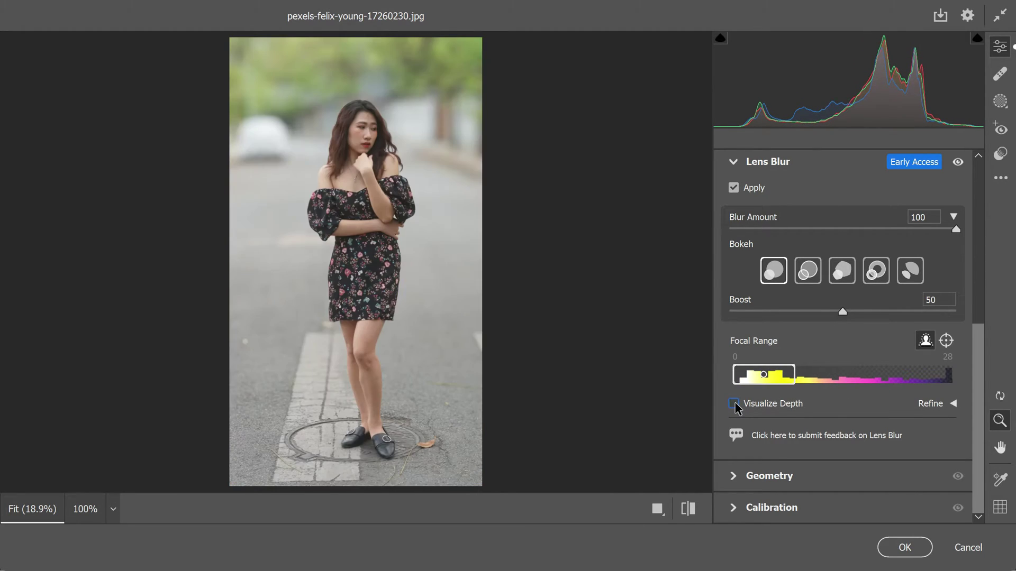
left_click_drag(768, 376, 778, 377)
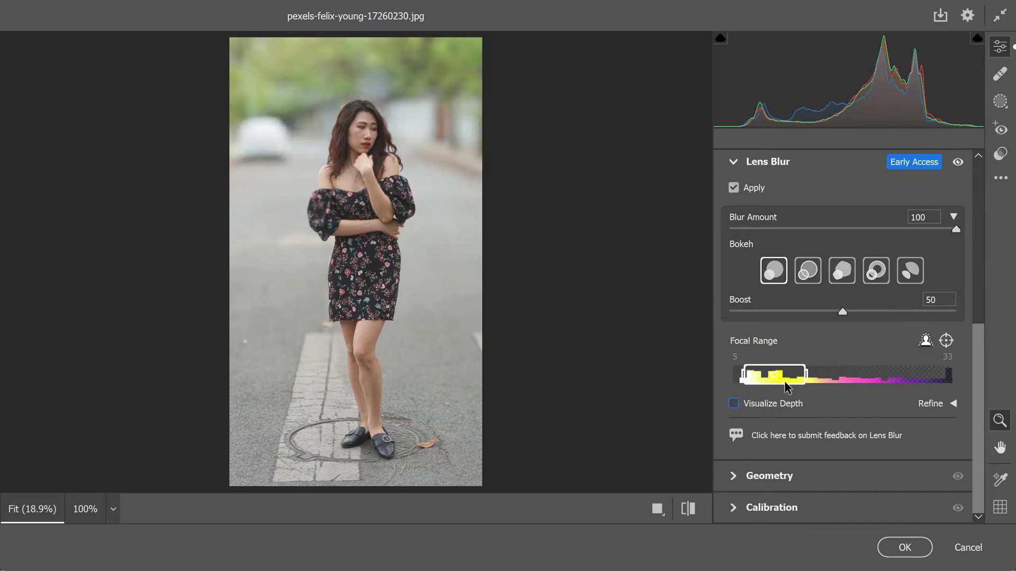
left_click_drag(891, 376, 955, 383)
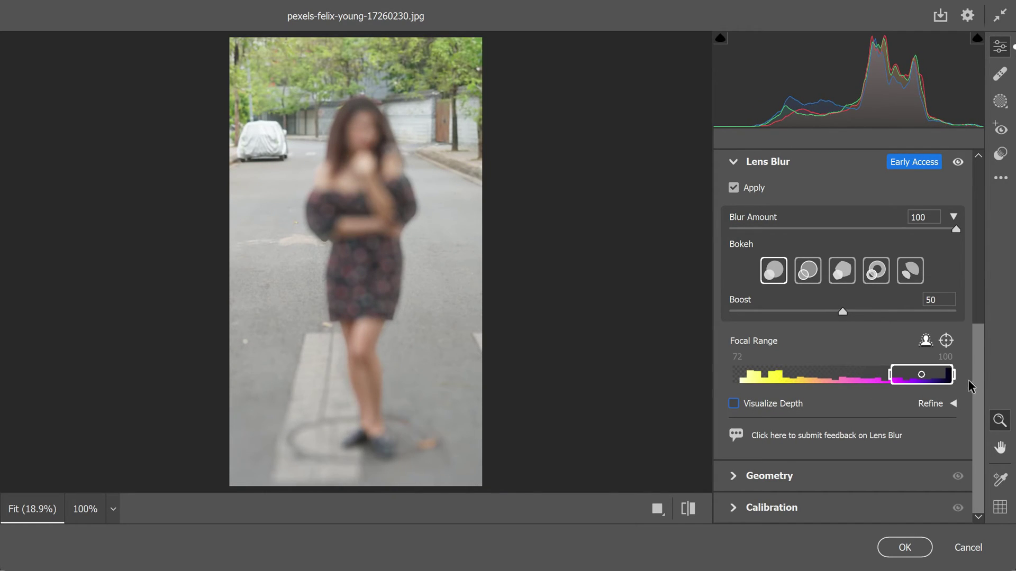
left_click_drag(893, 388, 743, 407)
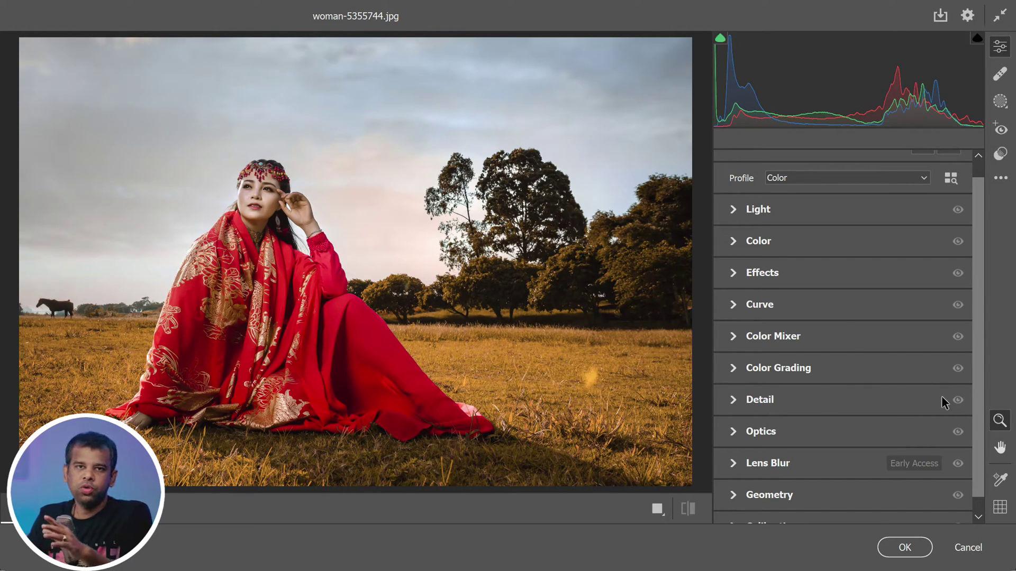
scroll(978, 404, "down", 1)
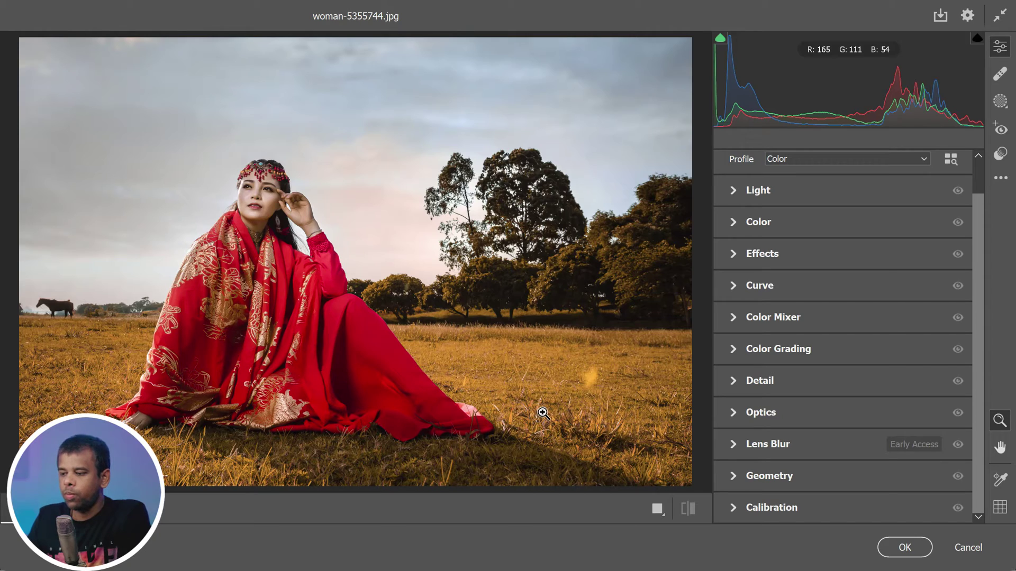
left_click(733, 446)
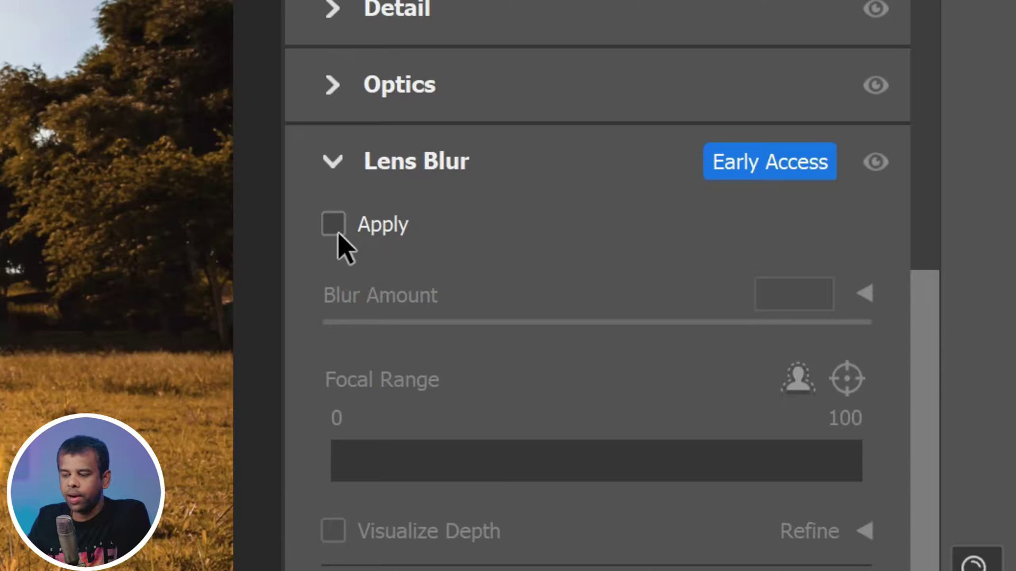
Apply Lens Blur to woman-5355744.jpg at Blur Amount 50 and Boost 50
left_click(734, 276)
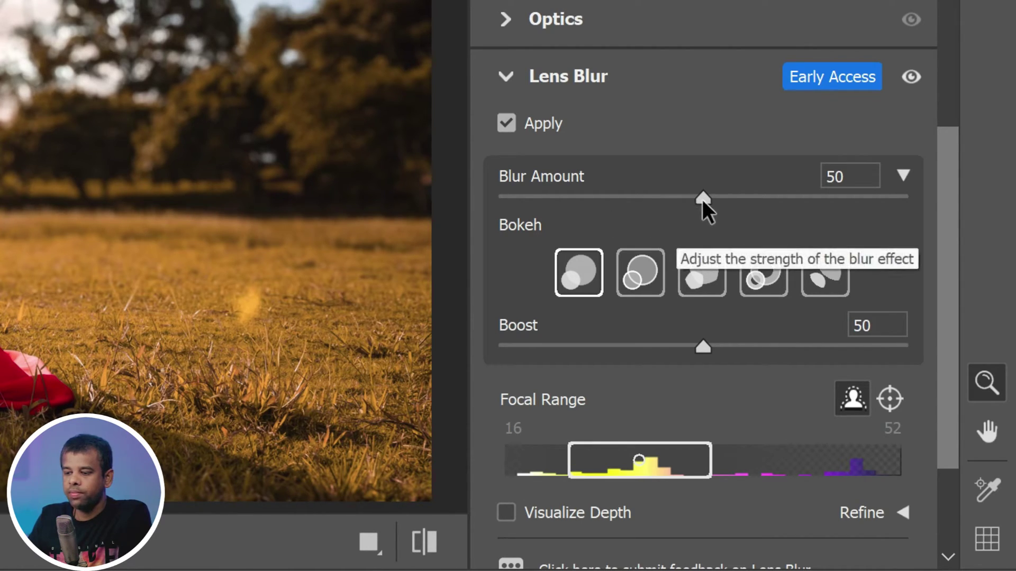
Raise the Blur Amount to 100, briefly comparing against no blur at 0
left_click_drag(704, 200, 773, 198)
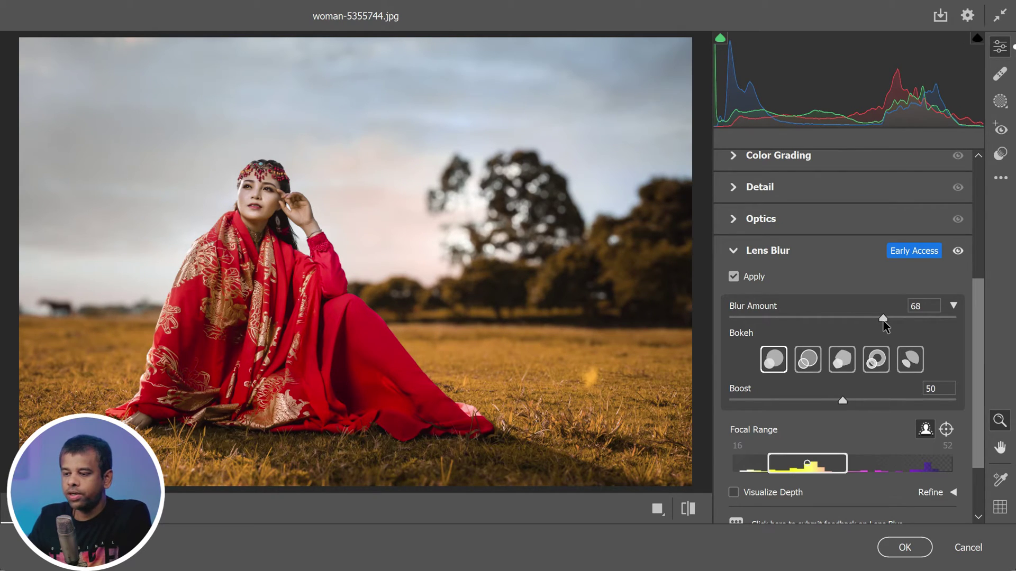
left_click_drag(882, 319, 904, 320)
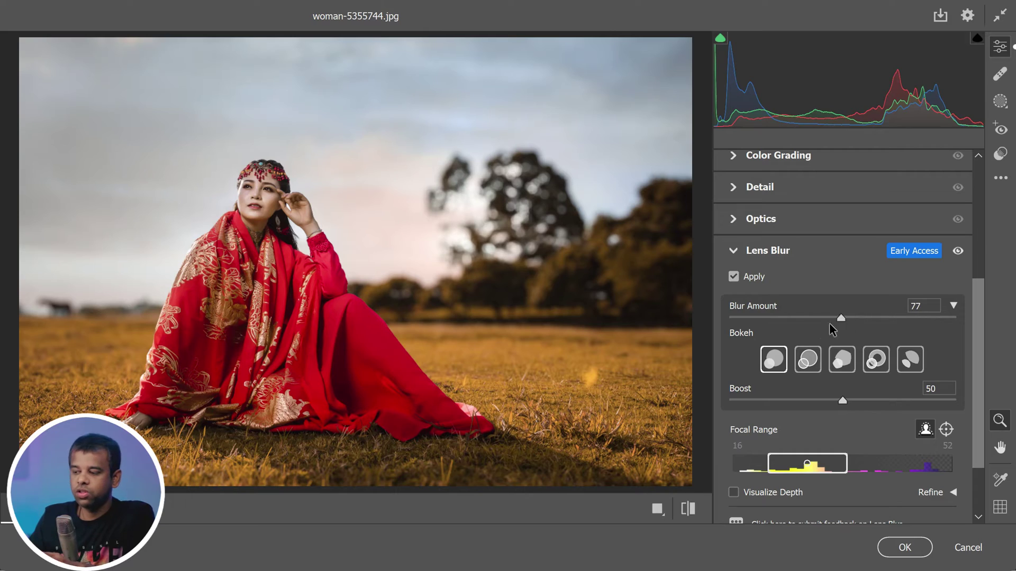
left_click_drag(836, 325, 707, 329)
left_click_drag(771, 339, 1002, 343)
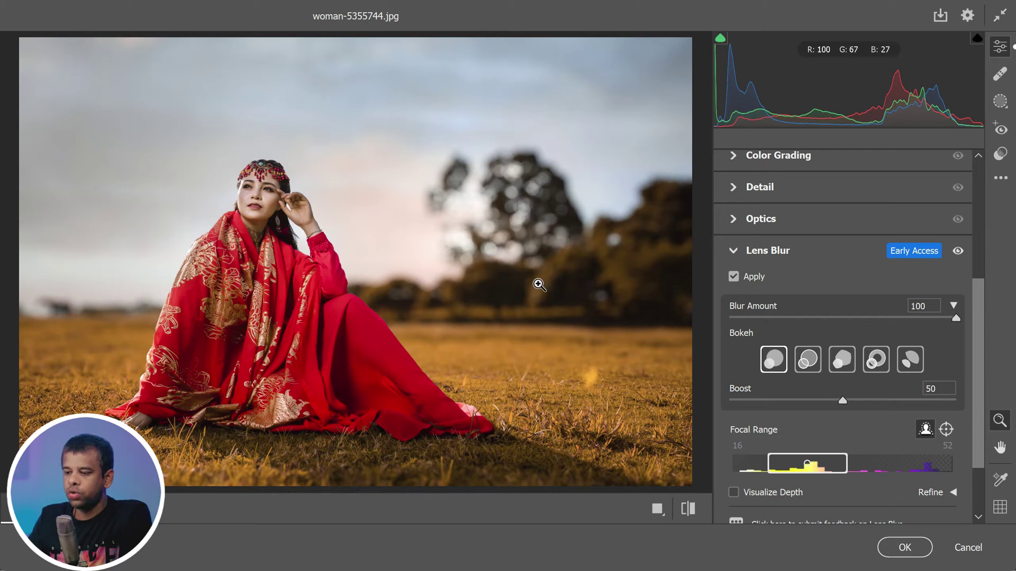
Compare the Circle, Bubble, 5-Blade and Ring bokeh shapes, settling on Bubble
left_click(393, 269)
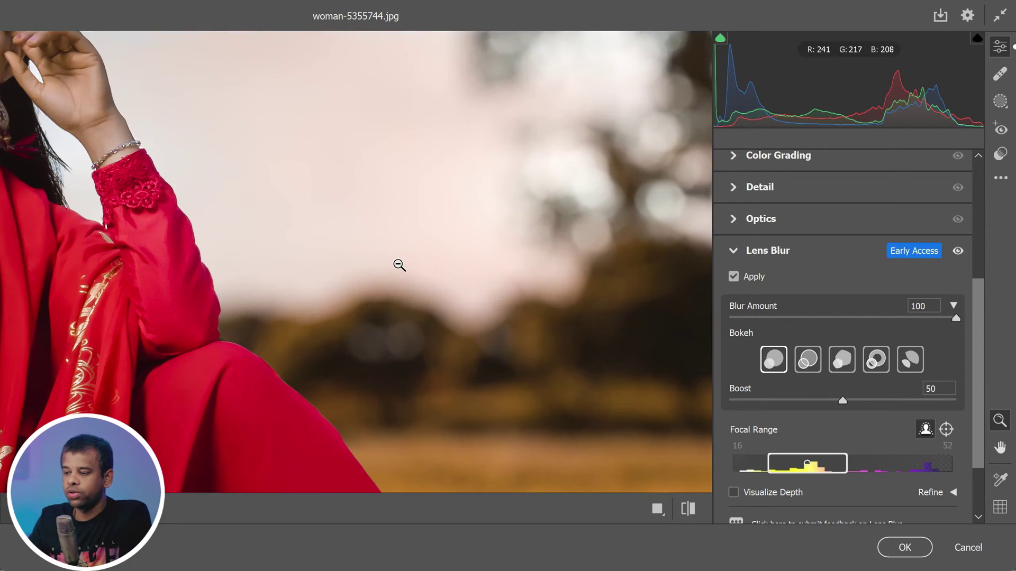
key("alt")
left_click(399, 264, "alt")
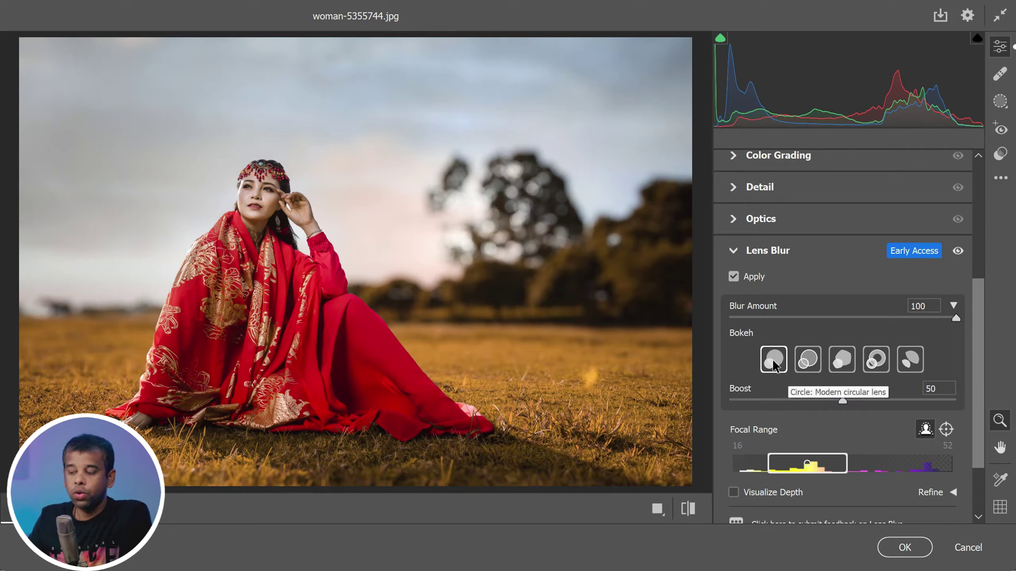
left_click(800, 365)
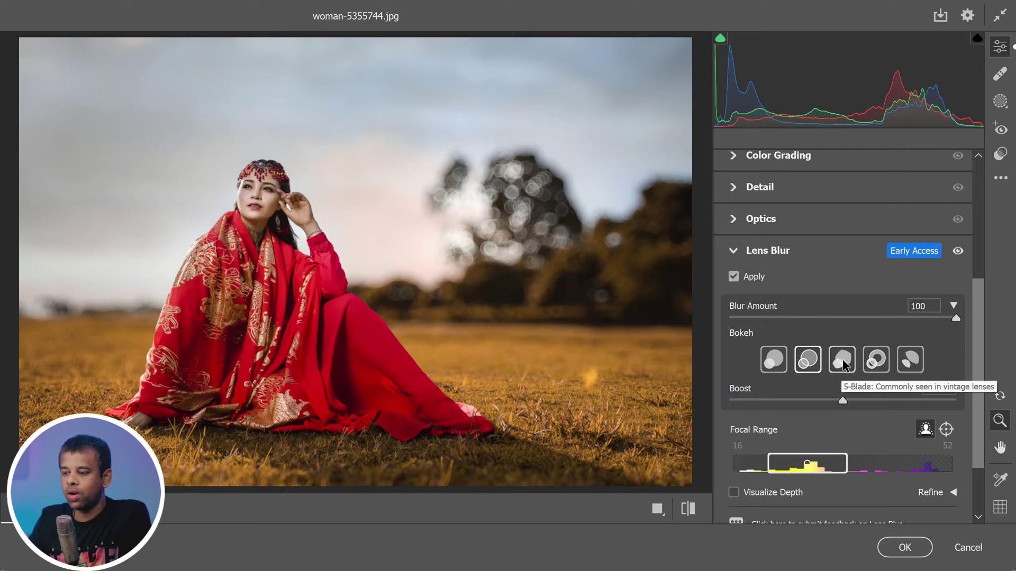
left_click(777, 362)
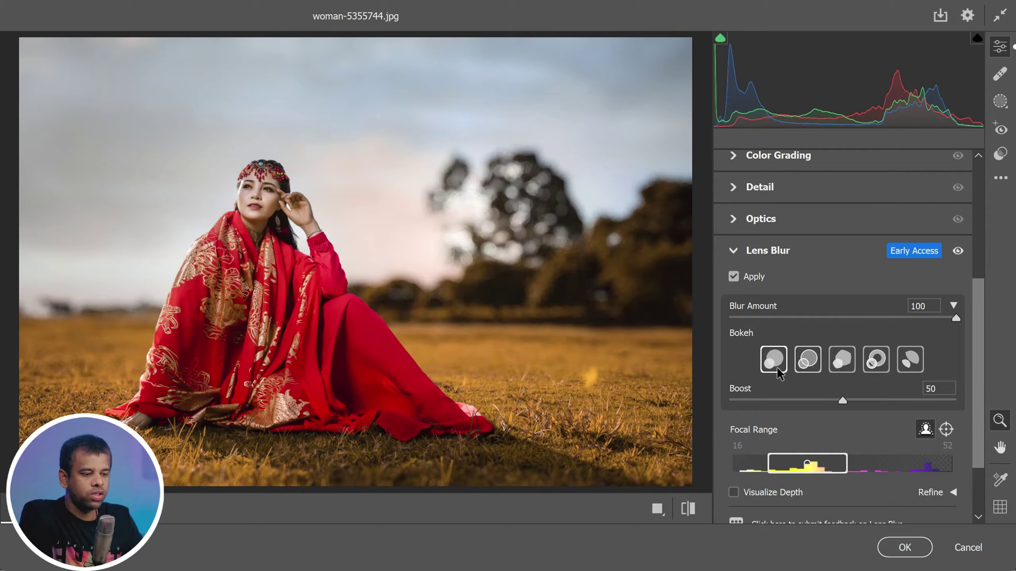
left_click(803, 365)
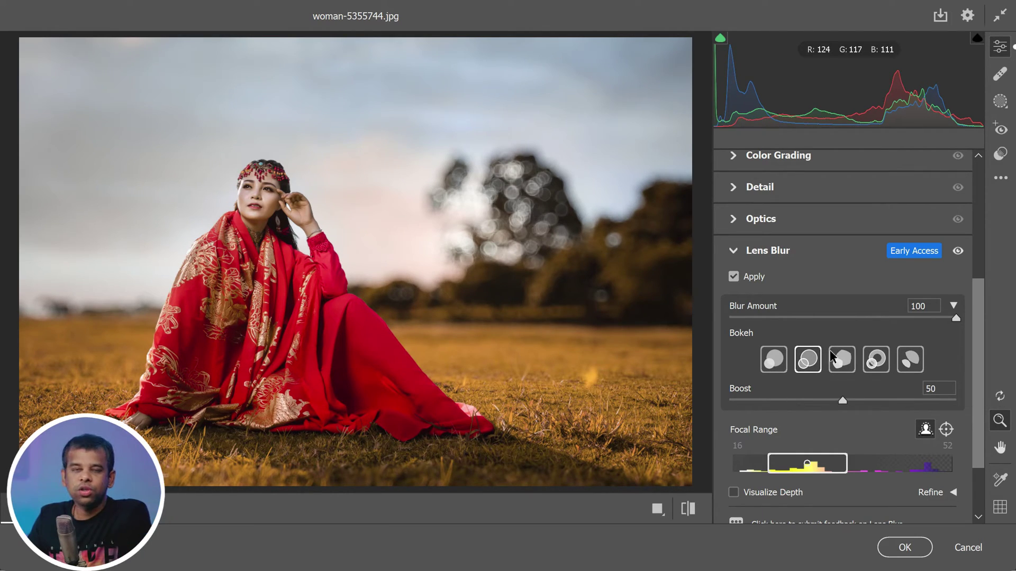
left_click(842, 362)
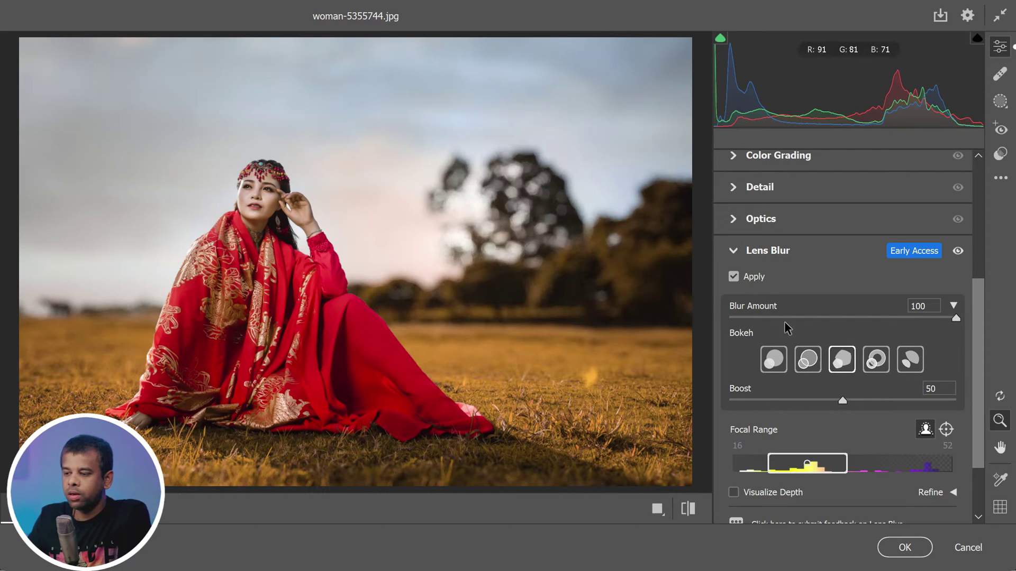
left_click(874, 364)
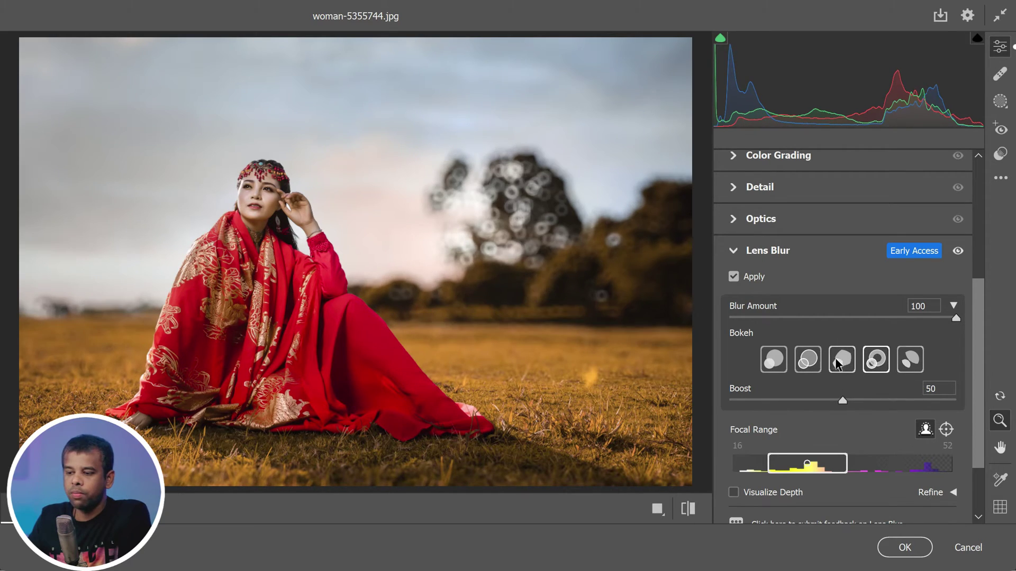
left_click(802, 364)
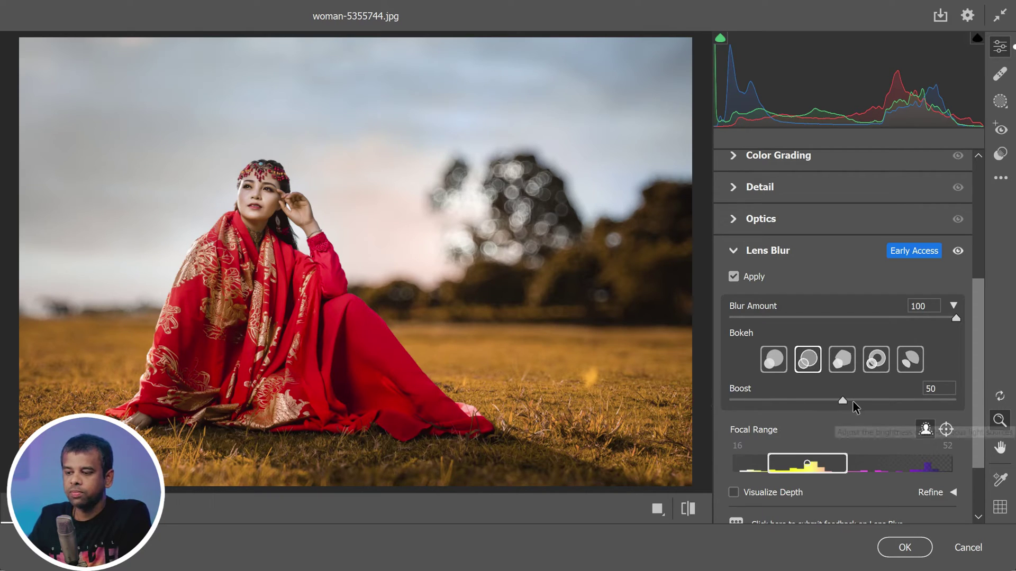
Set the bokeh Boost to 100, after a quick comparison at 0
left_click_drag(844, 402, 858, 402)
left_click_drag(936, 401, 978, 405)
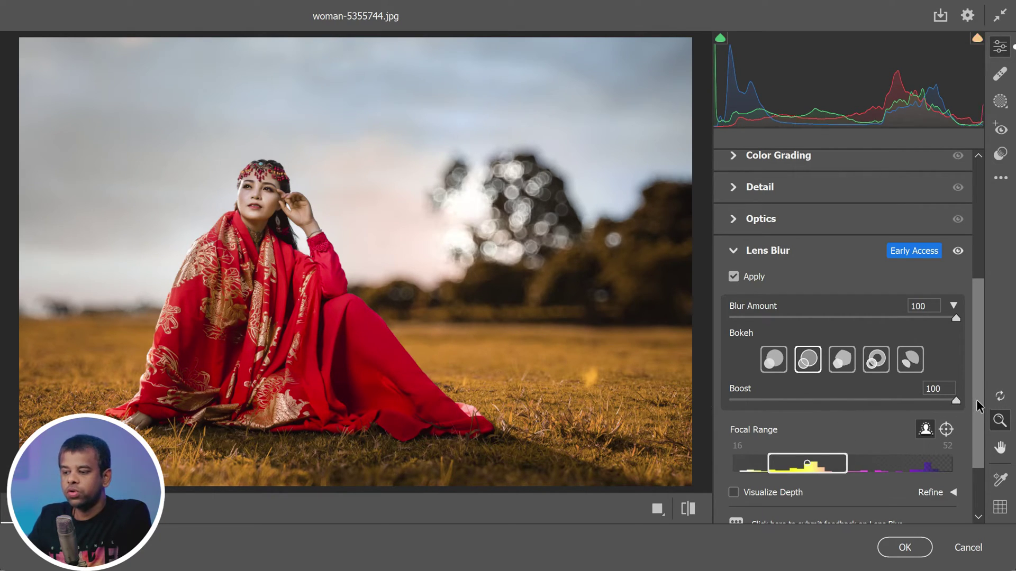
left_click_drag(798, 413, 706, 420)
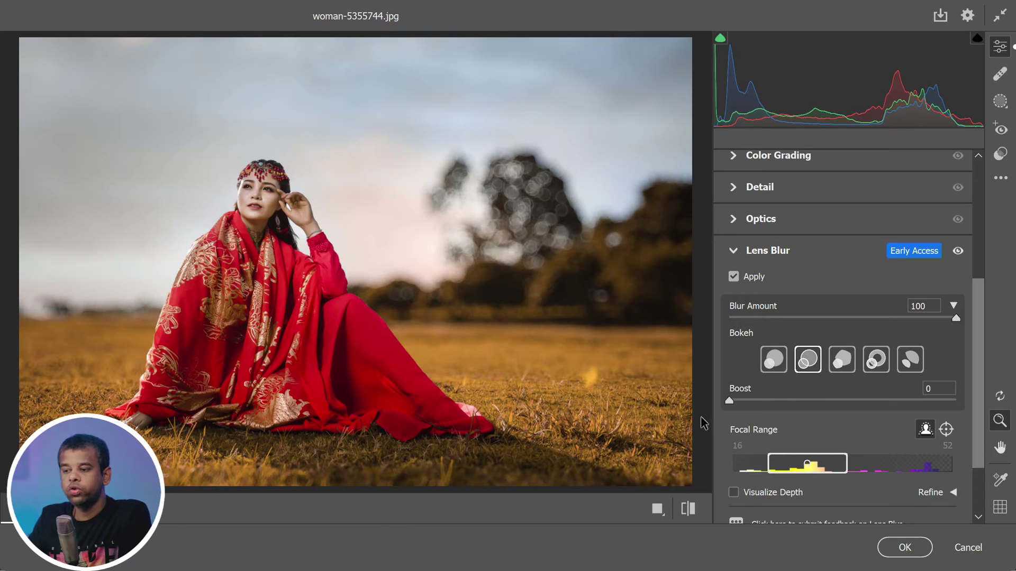
left_click_drag(797, 423, 987, 415)
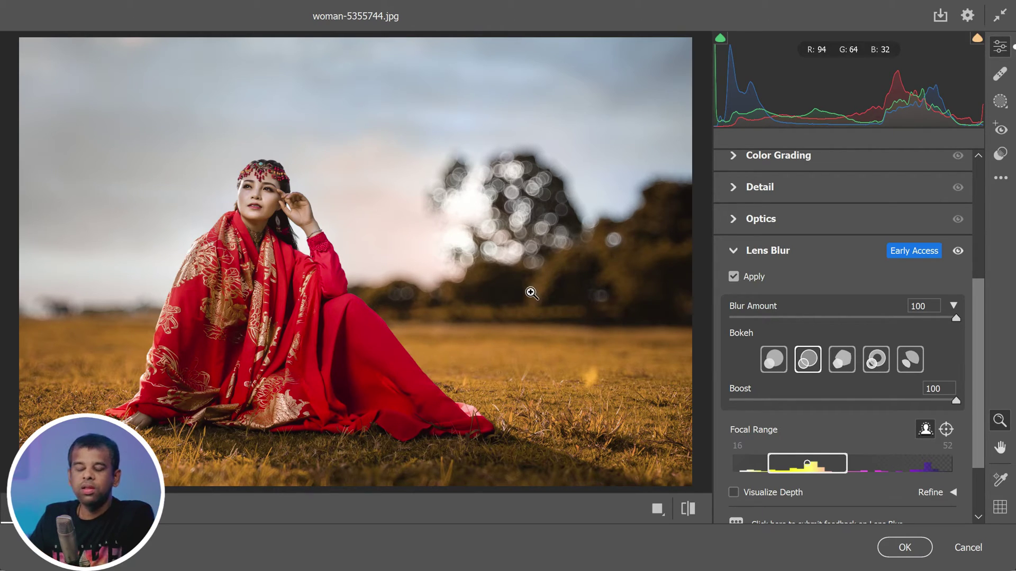
mouse_move(956, 401)
left_mouse_down()
mouse_move(941, 401)
mouse_move(959, 409)
left_mouse_up()
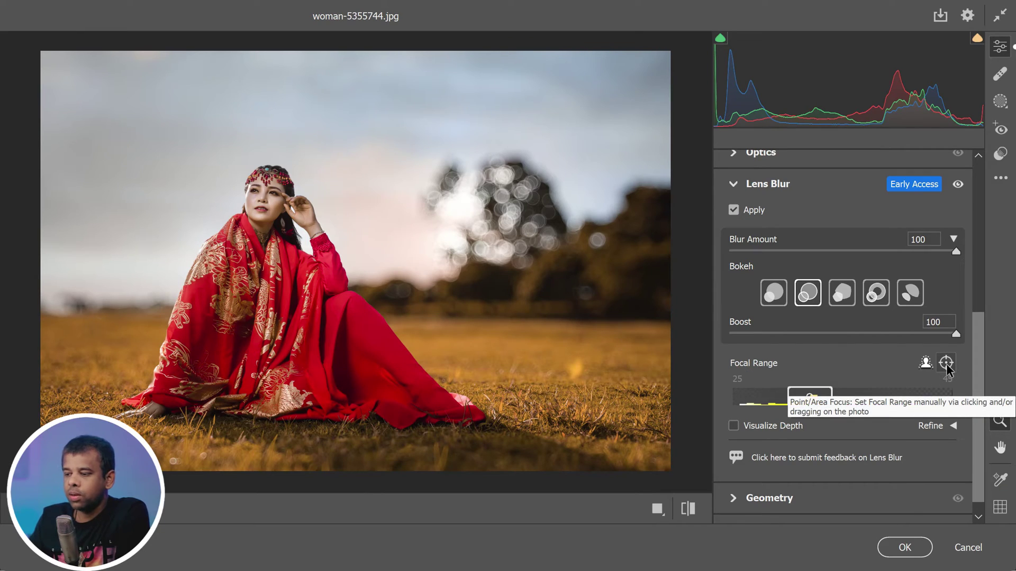
Use Point/Area Focus on the woman in red to set the focal range to 26–46
left_click(946, 365)
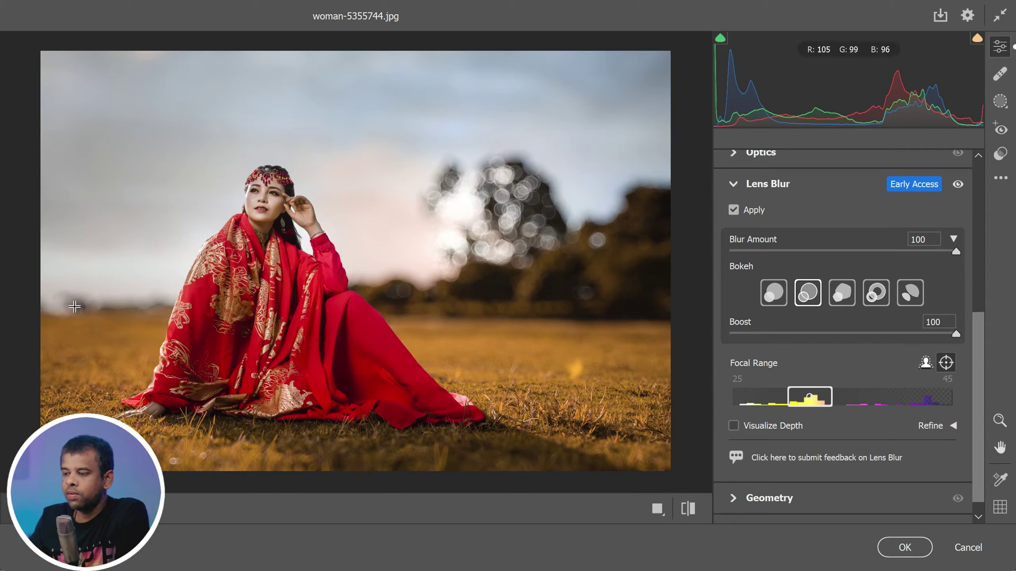
left_click(74, 307)
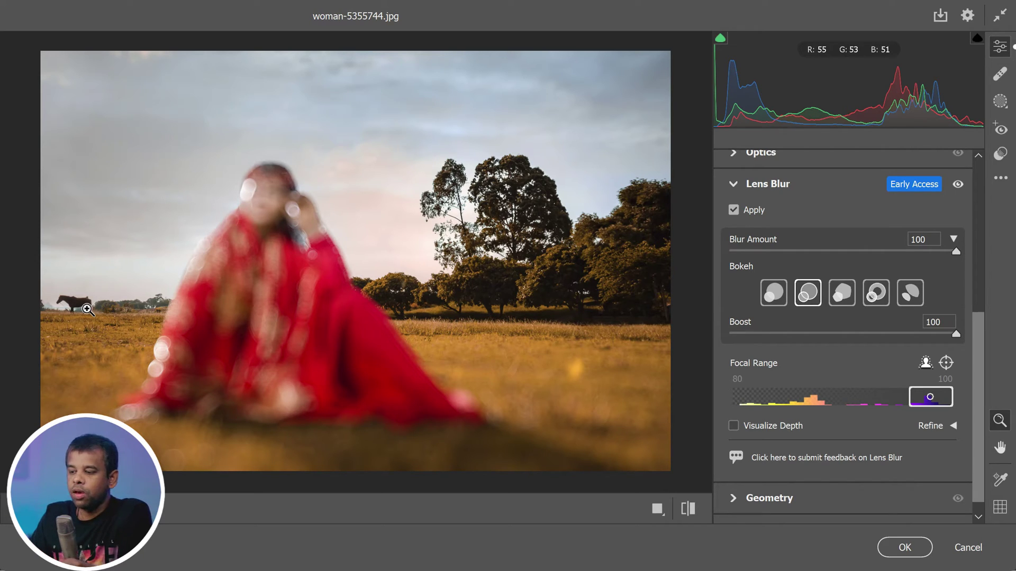
left_click(945, 362)
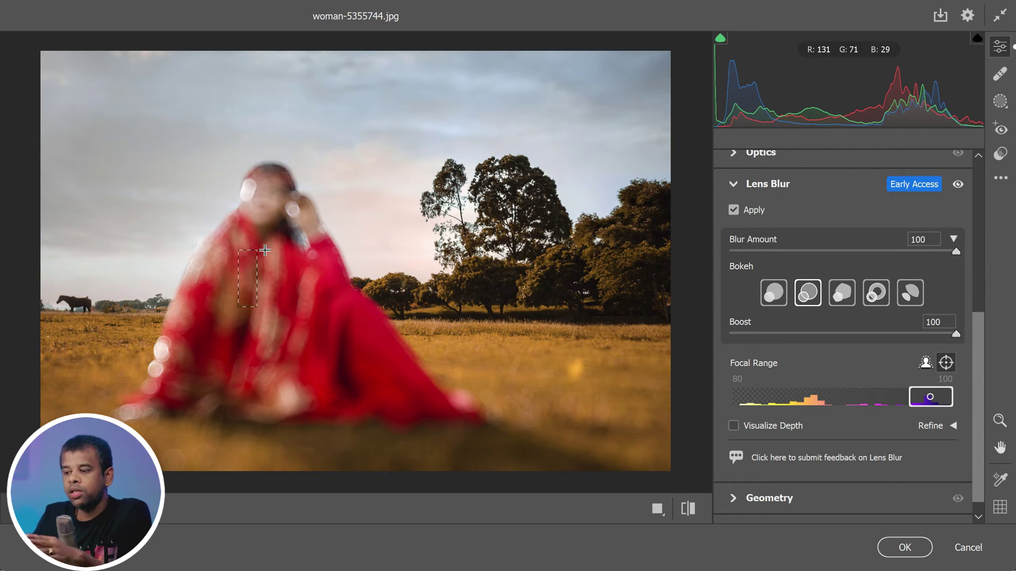
left_click_drag(265, 250, 268, 250)
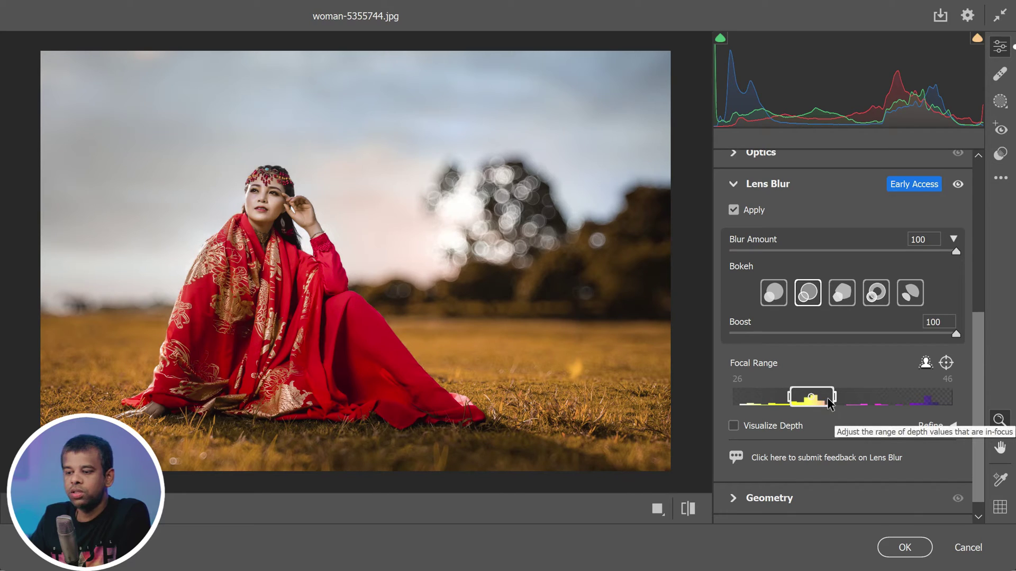
Widen the Lens Blur focal range to about 12–63 around the woman
left_click_drag(824, 399, 775, 407)
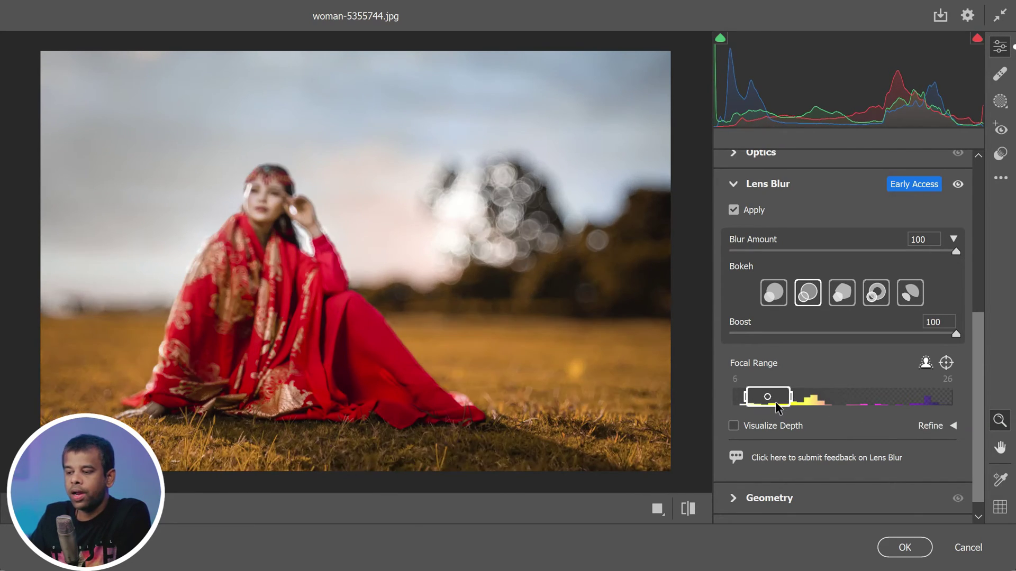
left_click(811, 403)
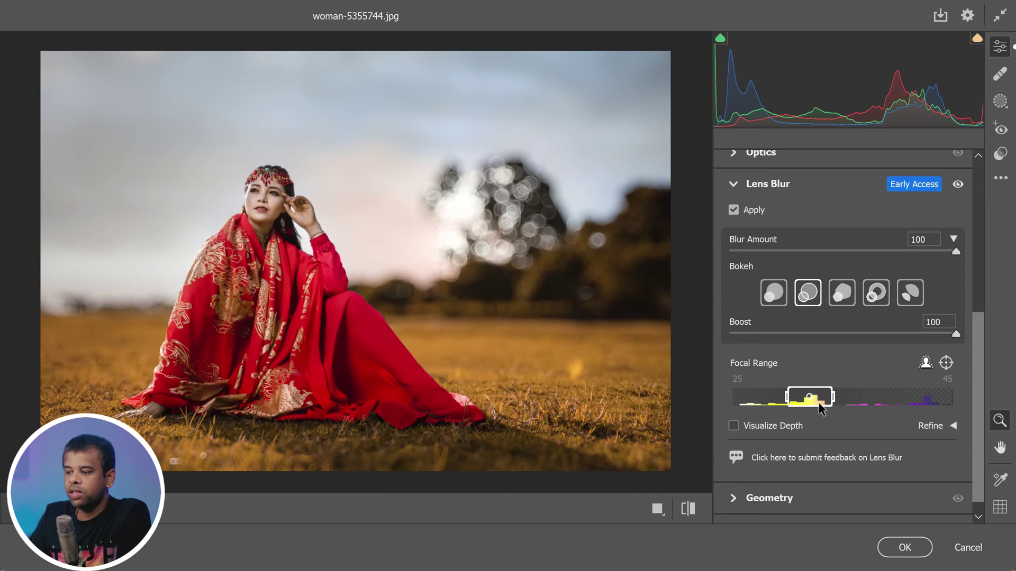
left_click_drag(832, 402, 871, 402)
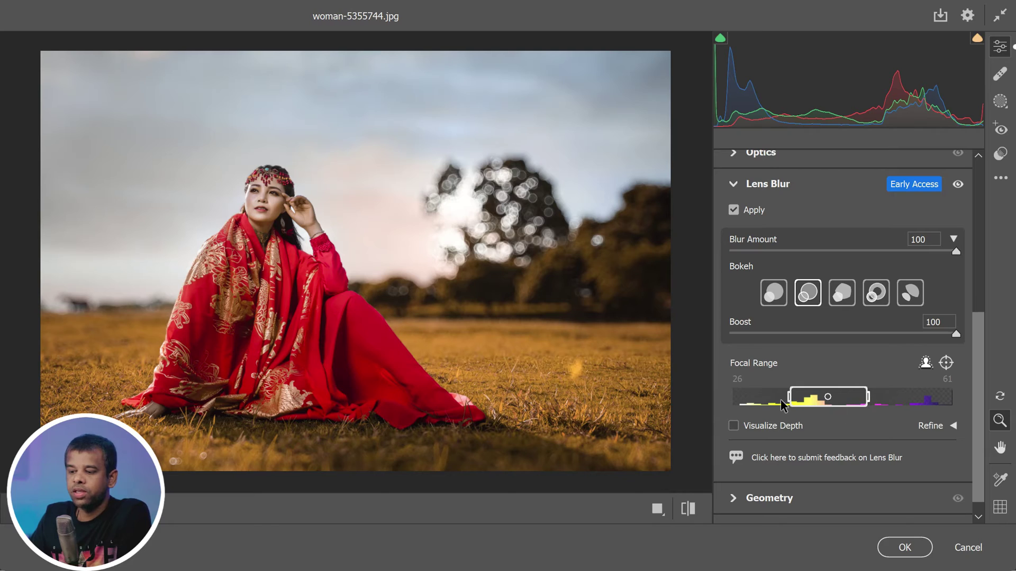
left_click_drag(788, 402, 750, 402)
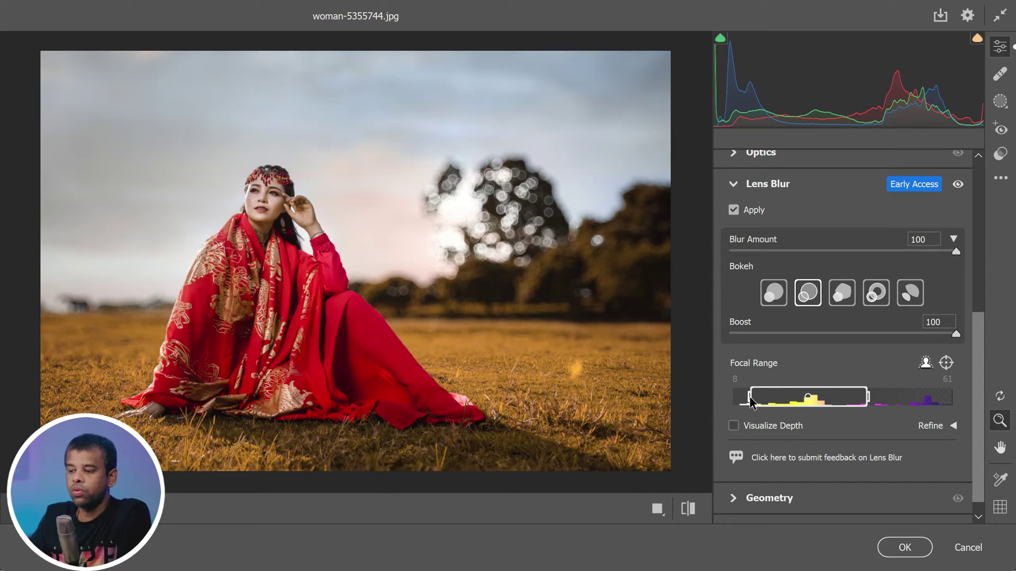
left_click_drag(751, 396, 755, 396)
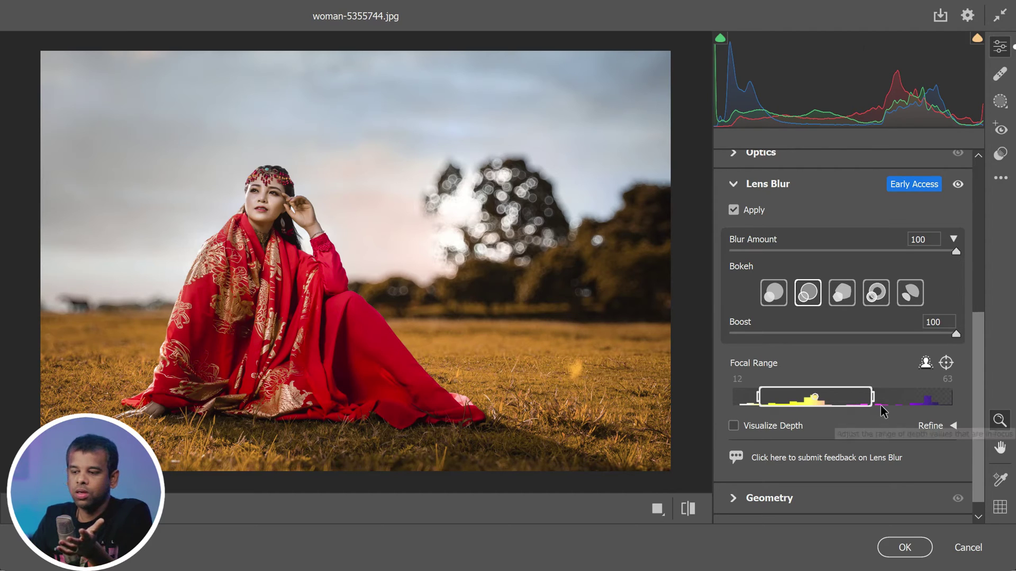
Move focus briefly to the distant trees, then back onto the woman at 16–52
left_click_drag(867, 401, 949, 401)
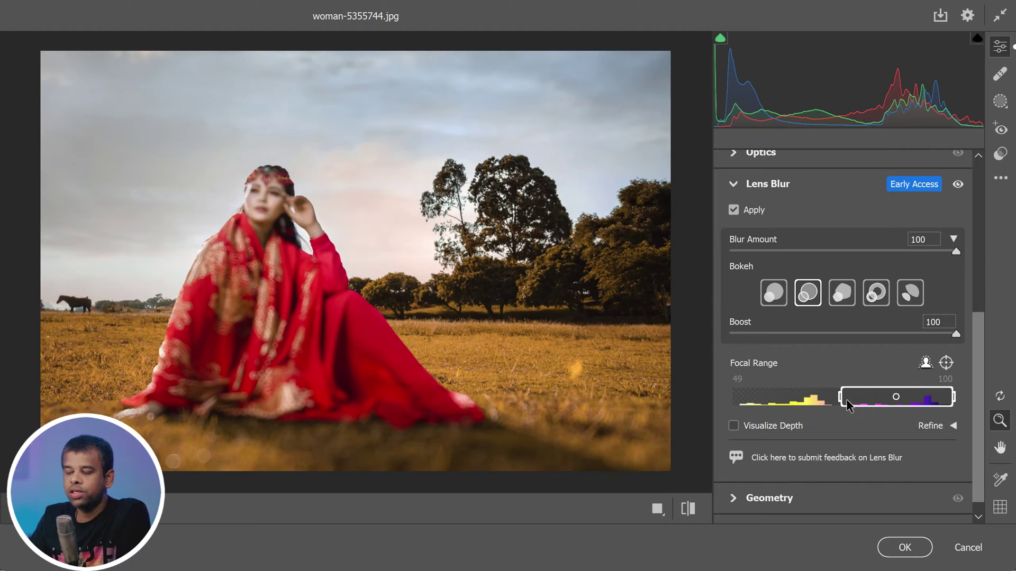
left_click_drag(874, 406, 803, 408)
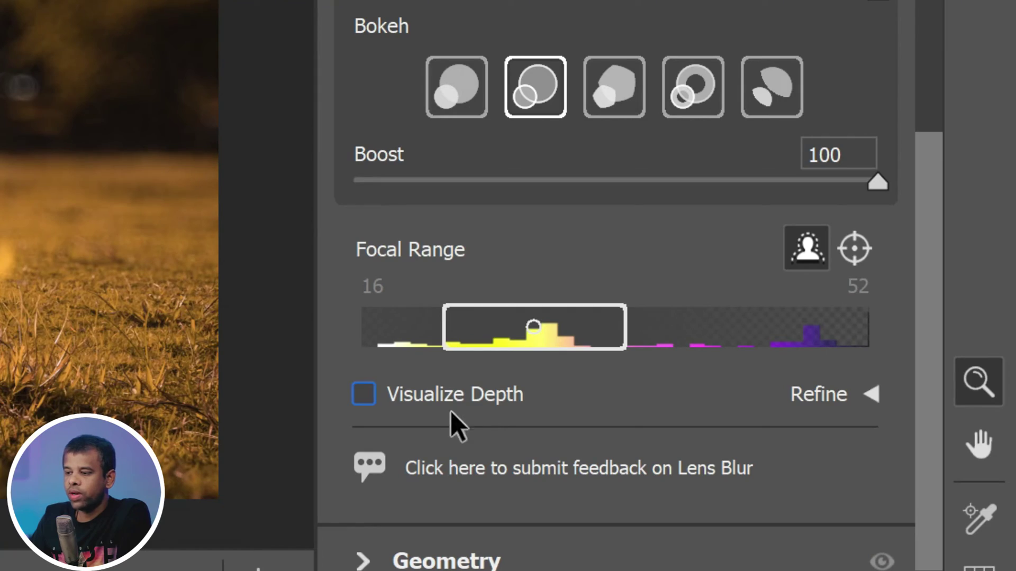
Show the Visualize Depth overlay and zoom in to inspect the woman's depth
left_click(366, 403)
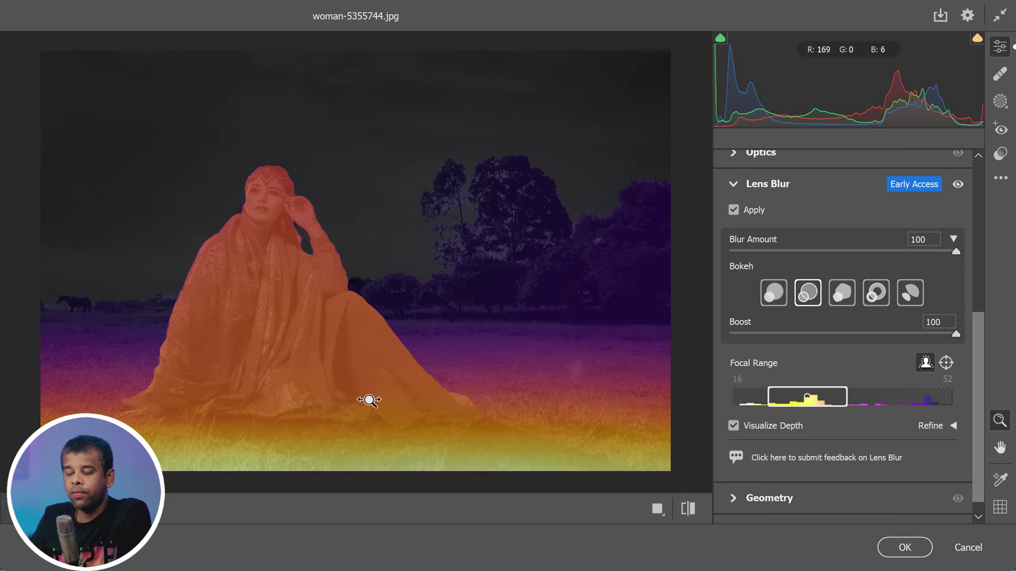
left_click(797, 431)
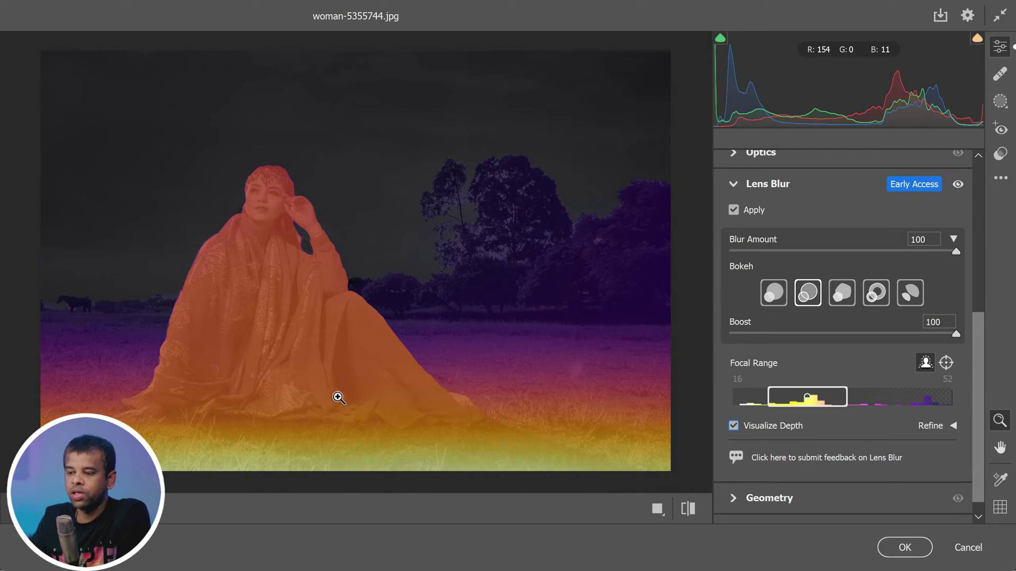
left_click(368, 392)
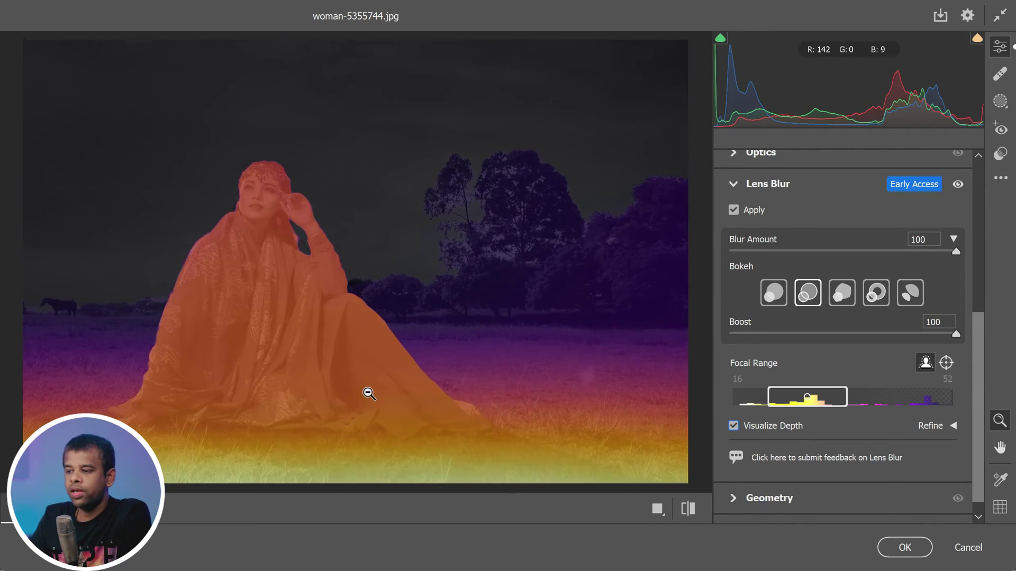
left_click(369, 394)
Fine-tune the focal range to 23–59, then turn off the depth preview
mouse_move(803, 401)
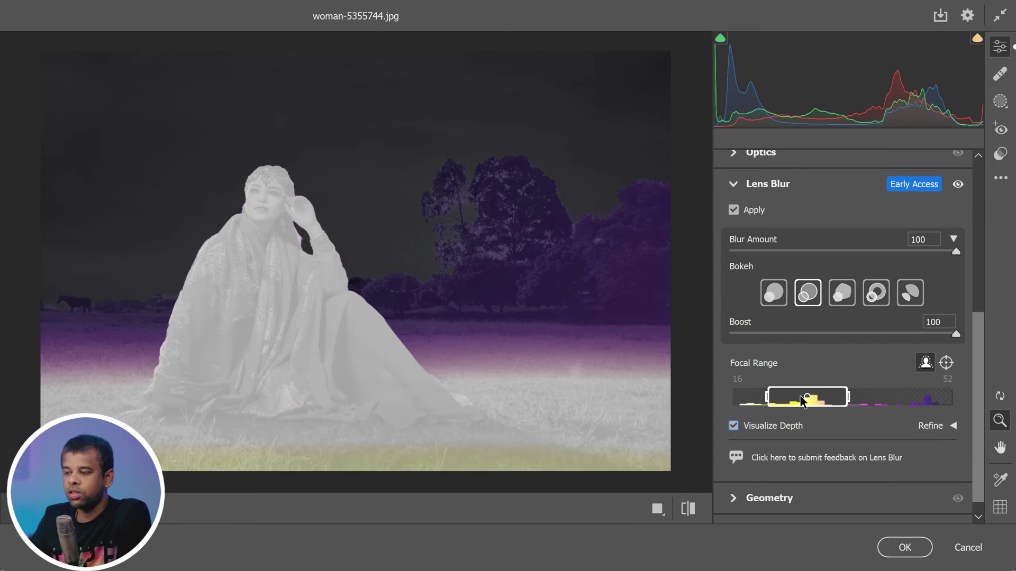
left_click_drag(802, 401, 810, 404)
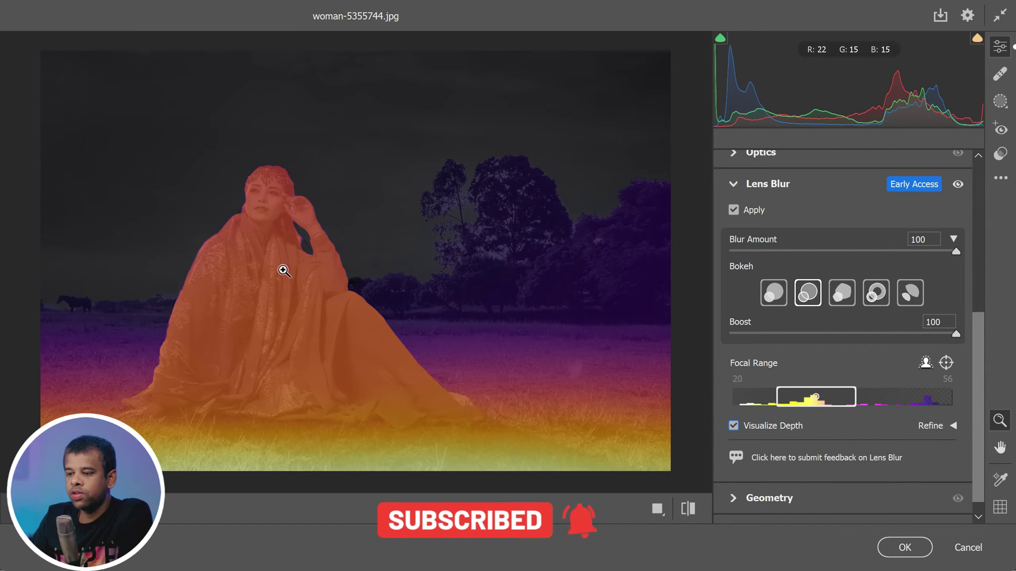
left_click(829, 402)
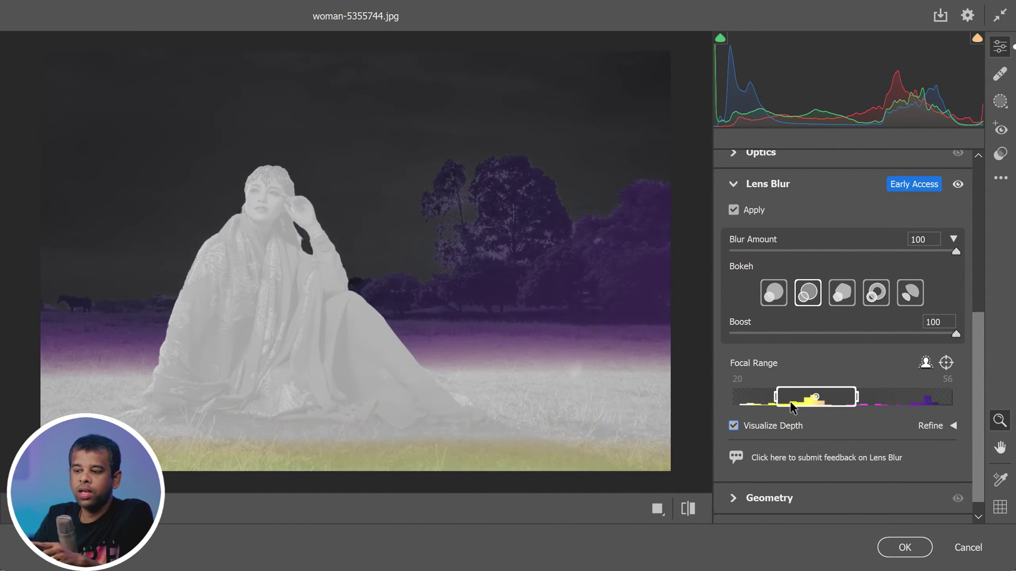
left_click_drag(792, 407, 799, 410)
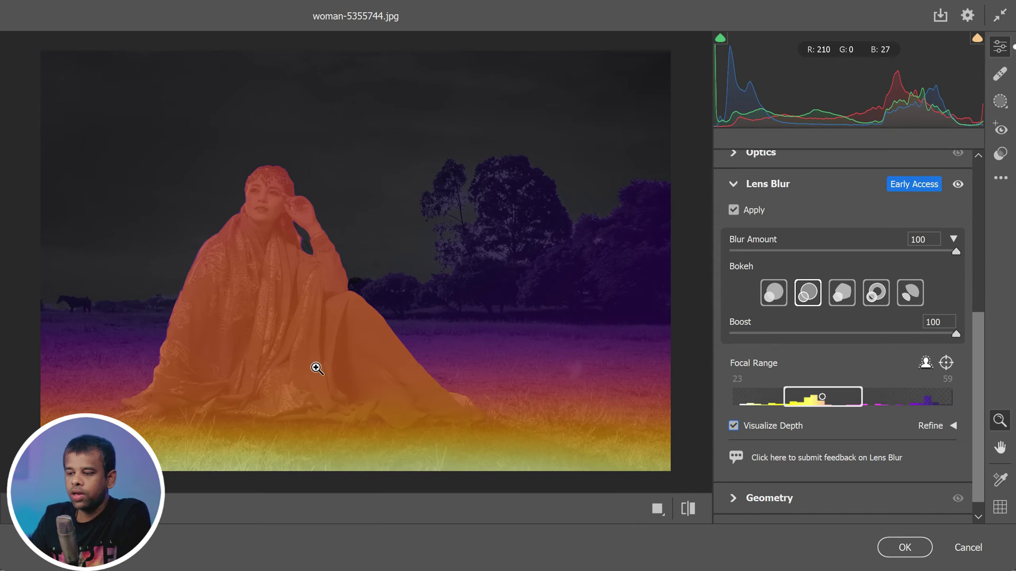
left_click(733, 427)
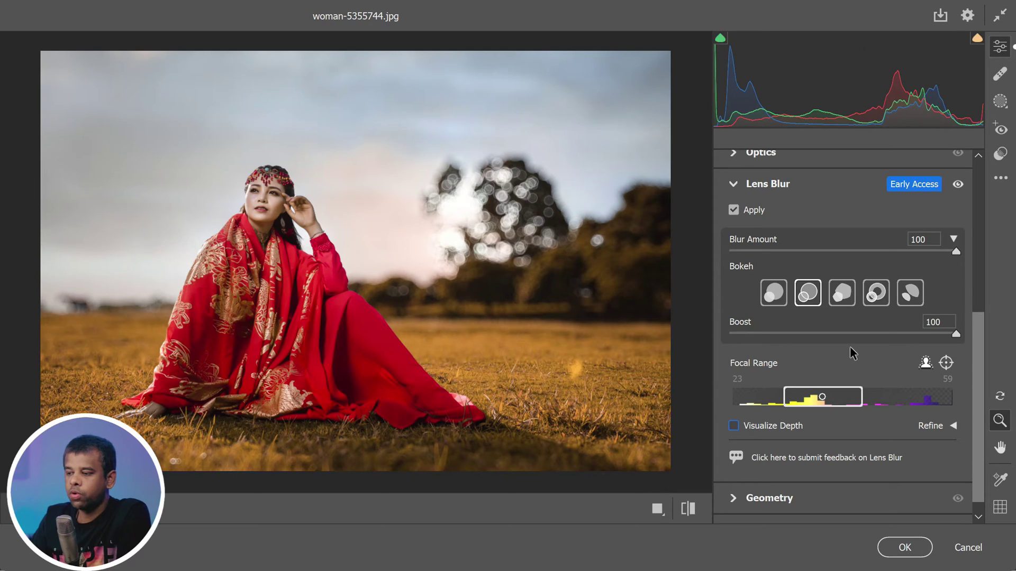
Compare the photo with Lens Blur off and on, then pan to frame the woman's face
left_click(958, 184)
scroll(958, 189, "up", 2)
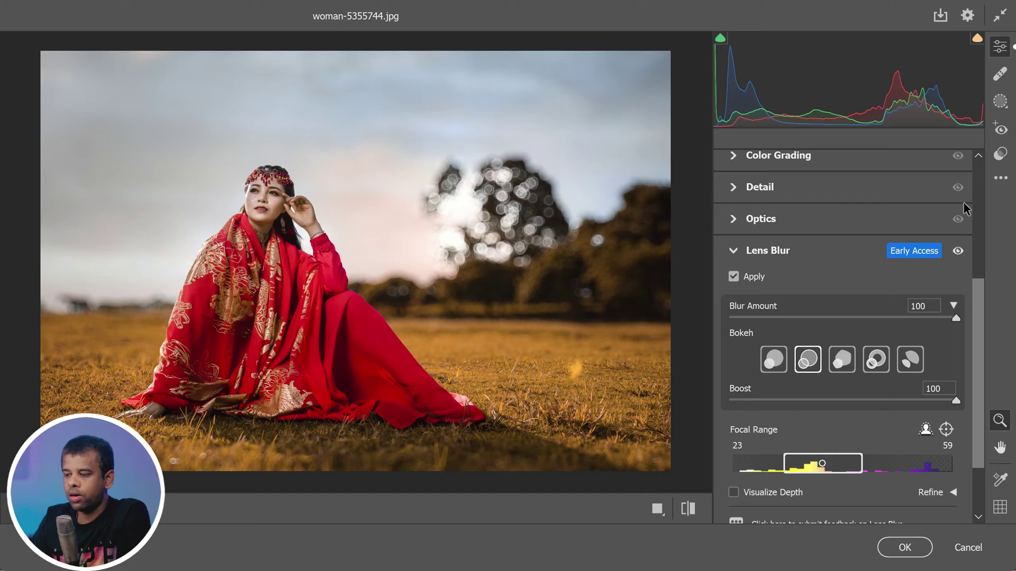
left_click(958, 251)
left_click(958, 251)
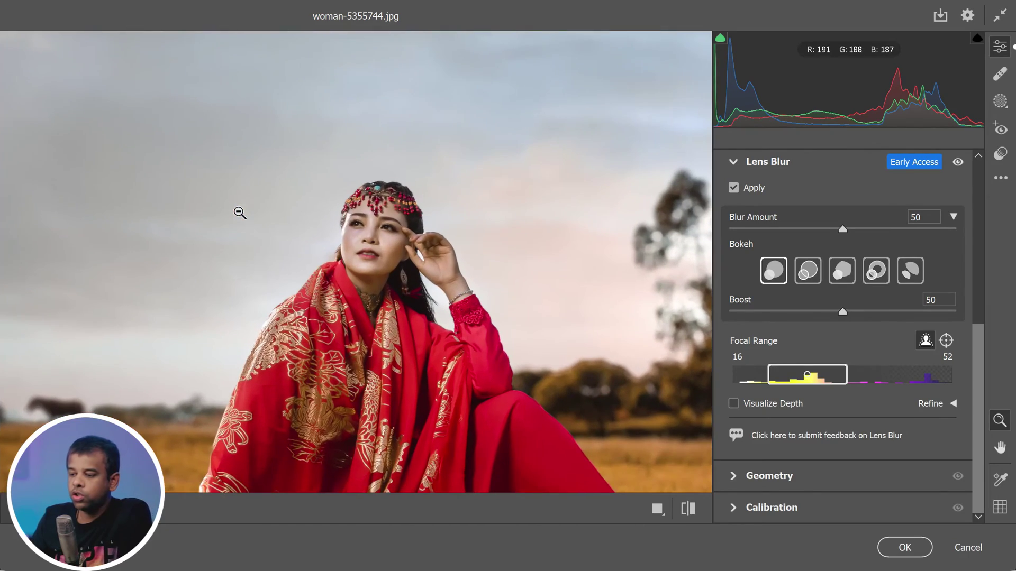
key("h")
left_click_drag(379, 297, 271, 247)
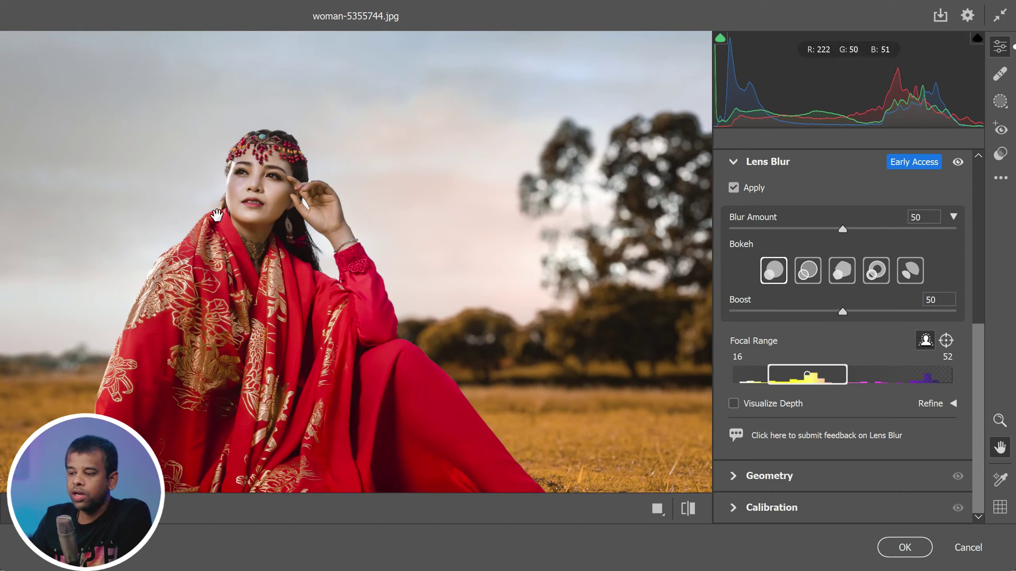
key("z")
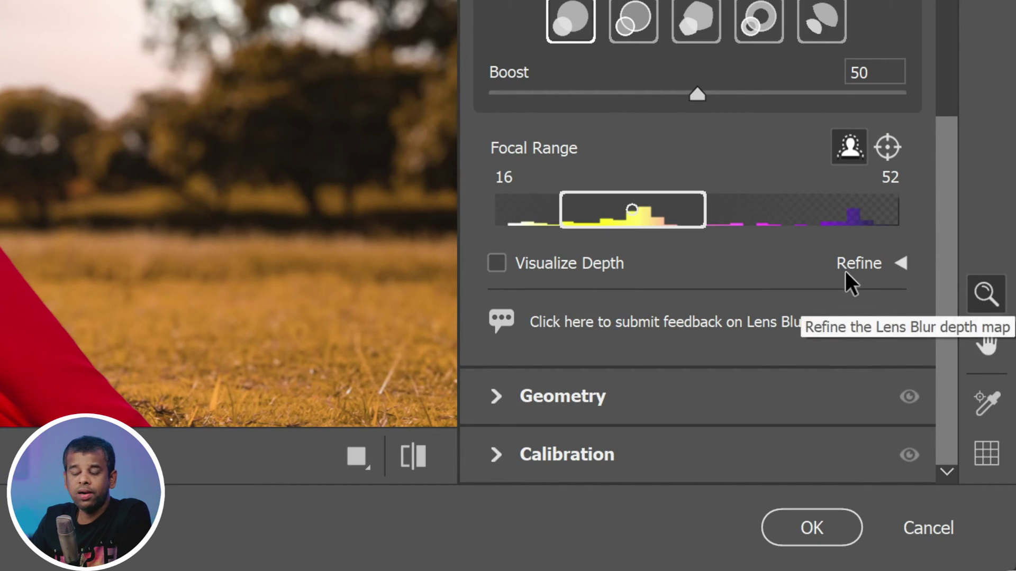
Pick the Lens Blur Focus refine brush, shrink its size, and set flow to 100
left_click(900, 266)
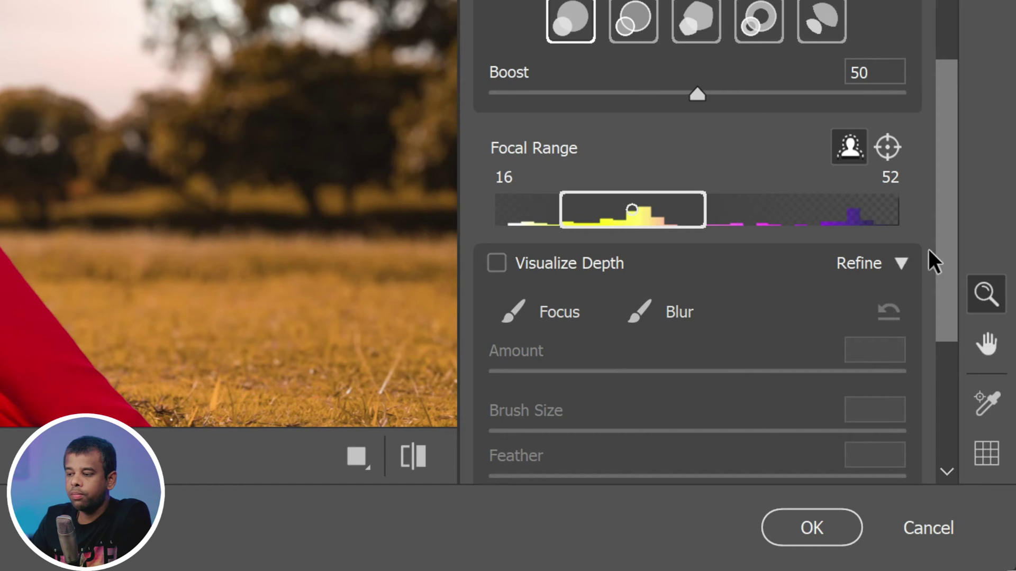
scroll(950, 317, "down", 5)
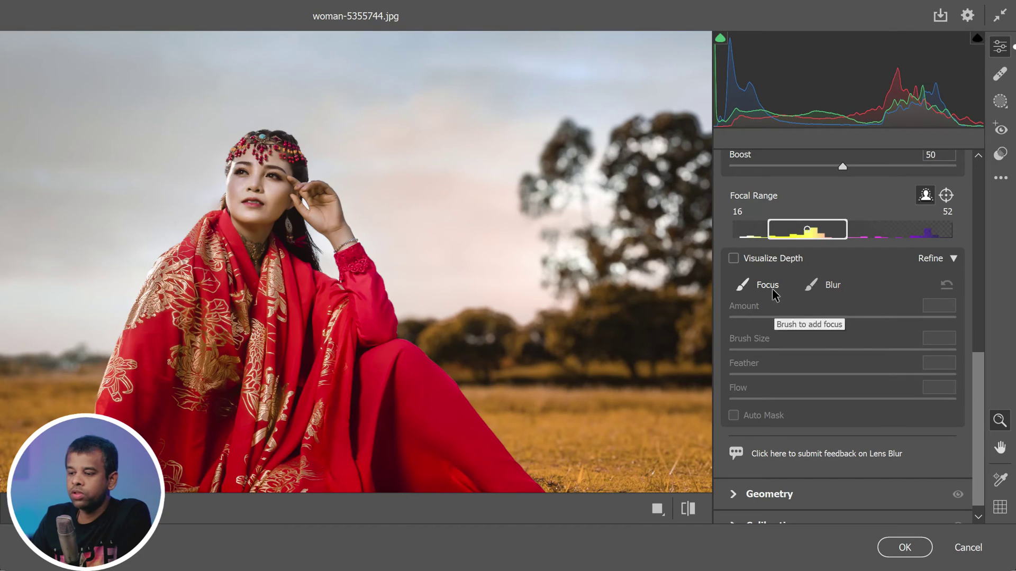
left_click(569, 51)
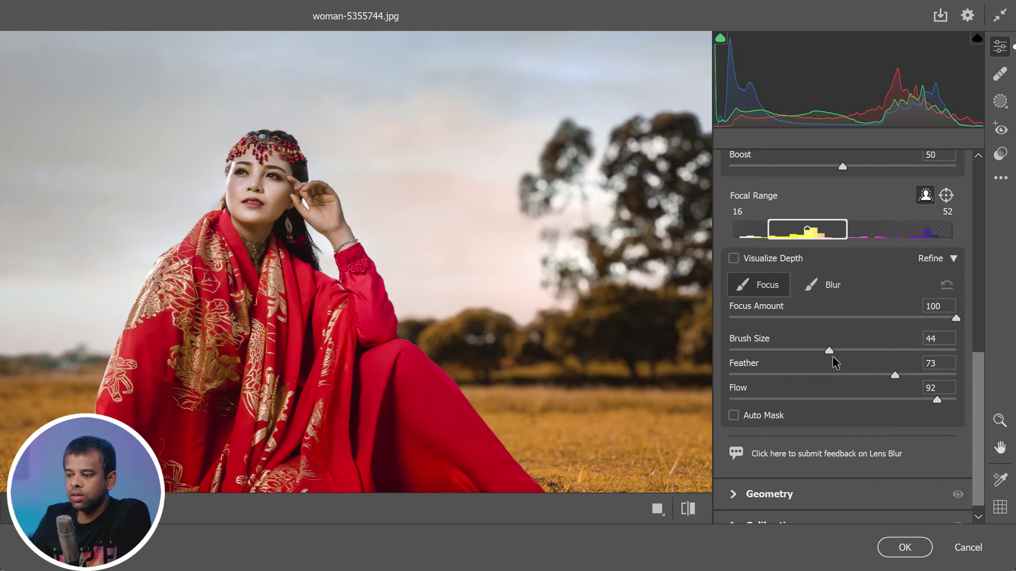
left_click_drag(833, 358, 764, 360)
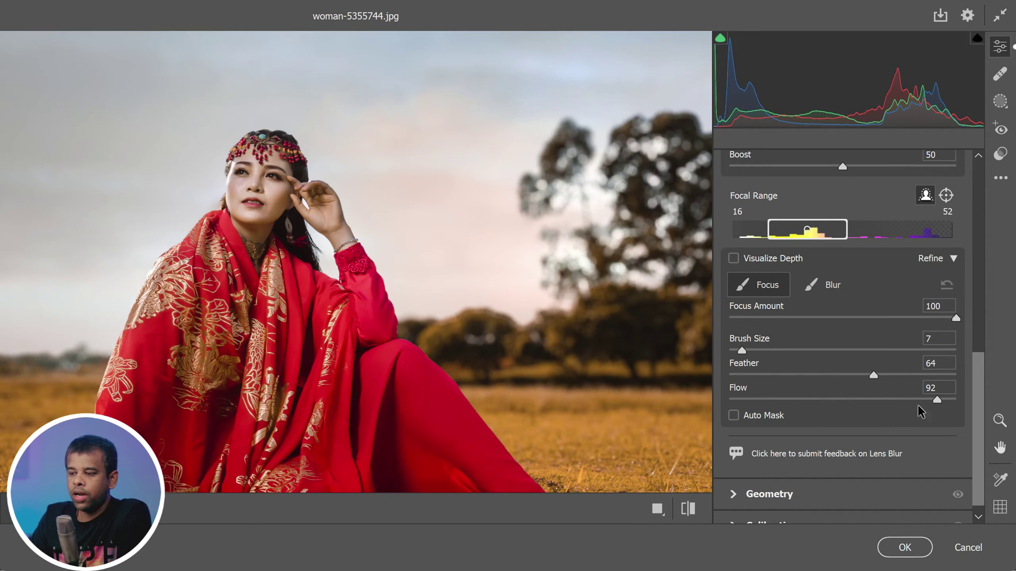
left_click_drag(933, 403, 825, 408)
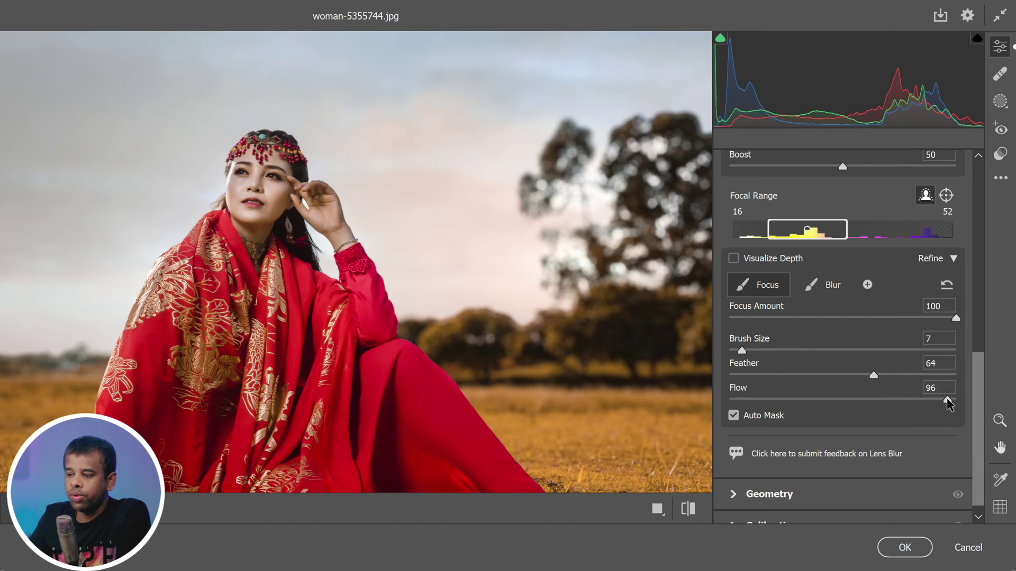
left_click_drag(948, 400, 959, 400)
Shrink the Focus brush to size 3 and paint extra focus along the woman's outline
key("bracketleft")
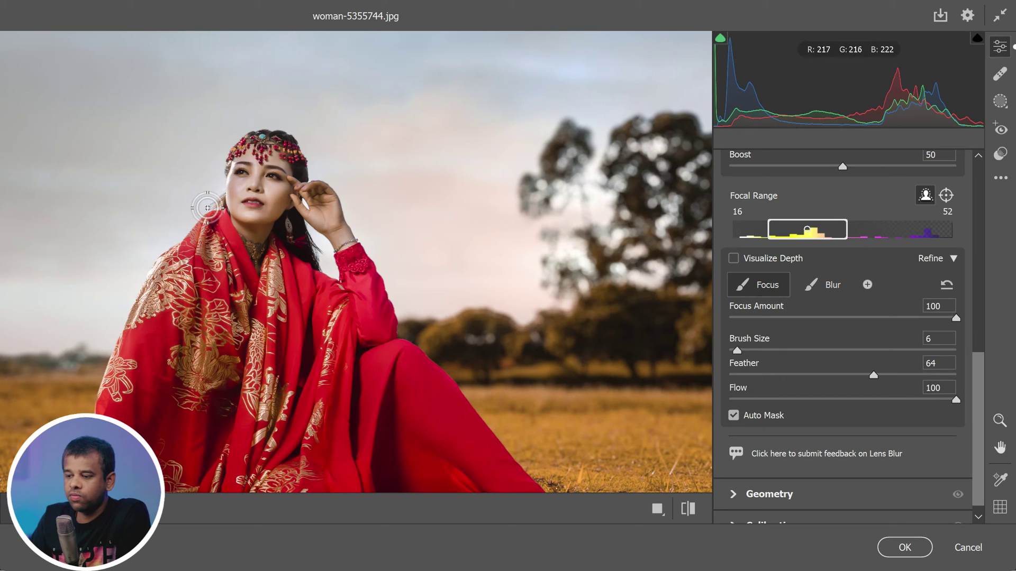
key("bracketleft")
key("bracketleft")
key("bracketleft")
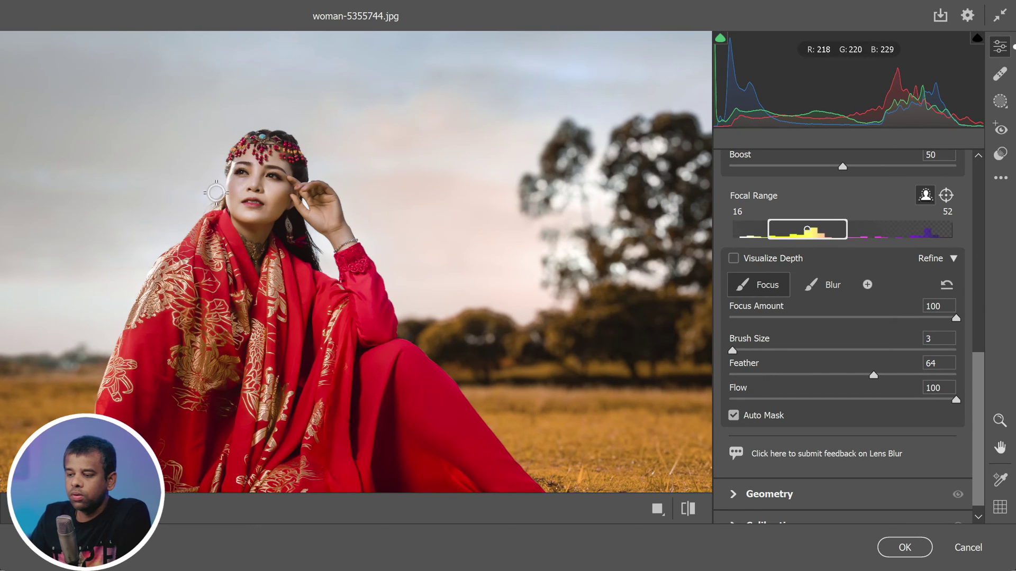
mouse_move(298, 246)
left_mouse_down()
mouse_move(327, 253)
mouse_move(333, 272)
left_mouse_up()
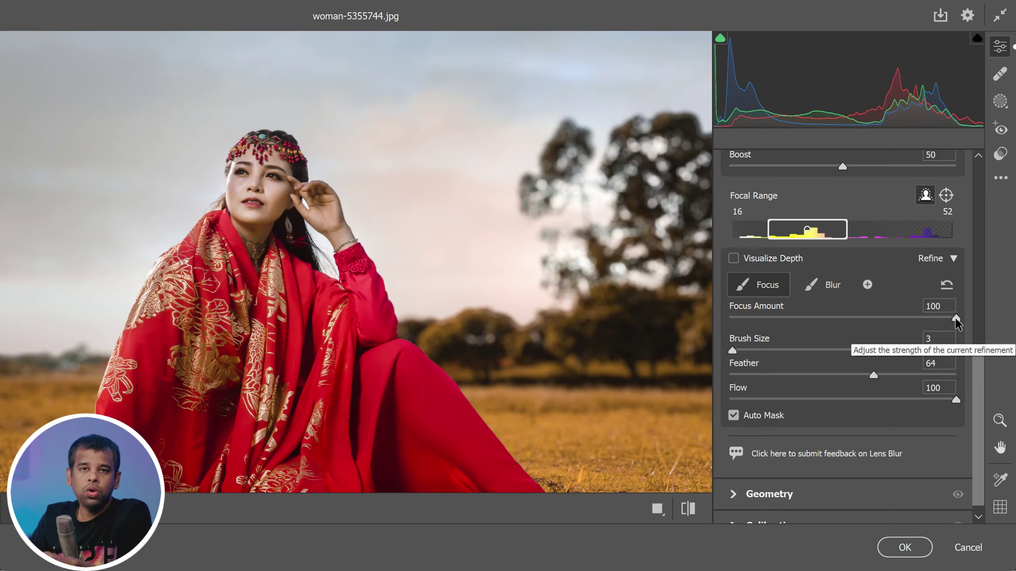
Adjust the Focus Amount through 83, 75 and 10, ending at full strength 100
left_click_drag(950, 318, 917, 318)
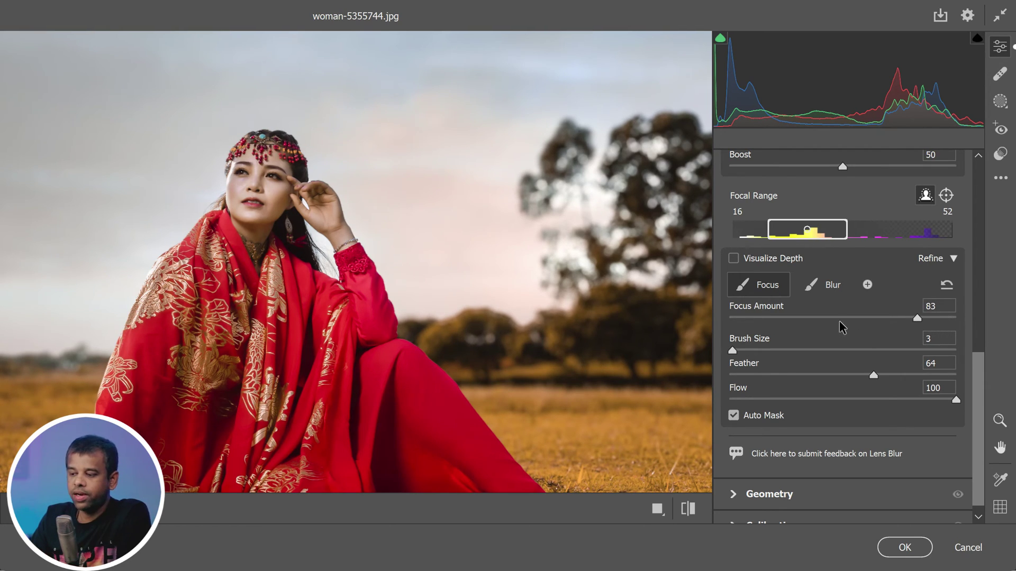
left_click_drag(916, 318, 900, 318)
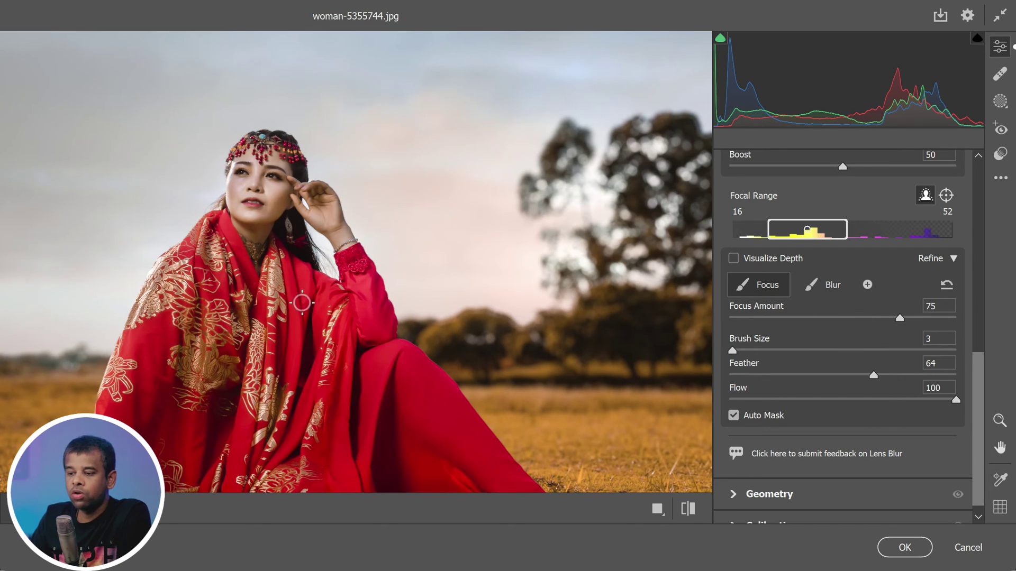
key("alt")
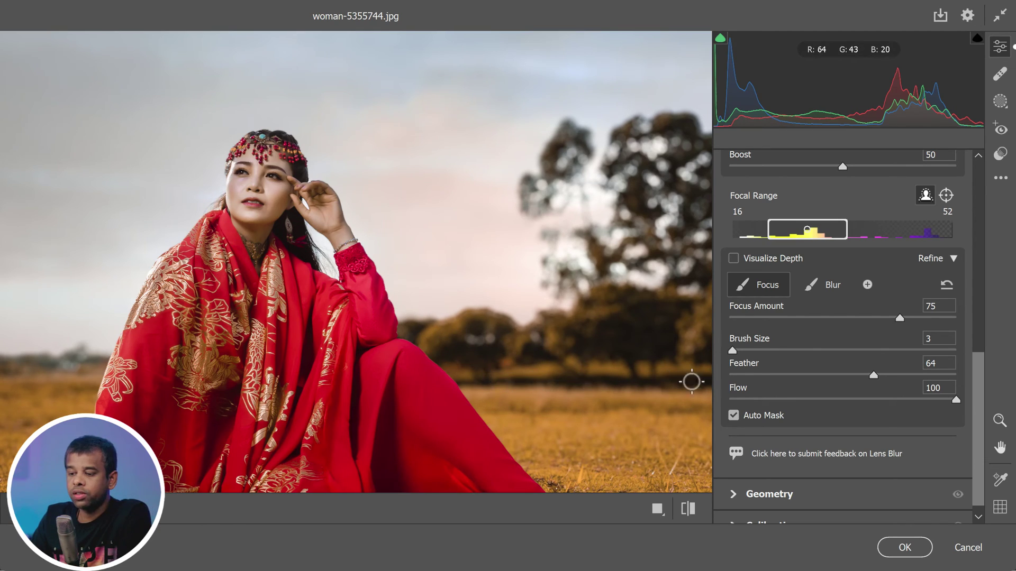
left_click(753, 317)
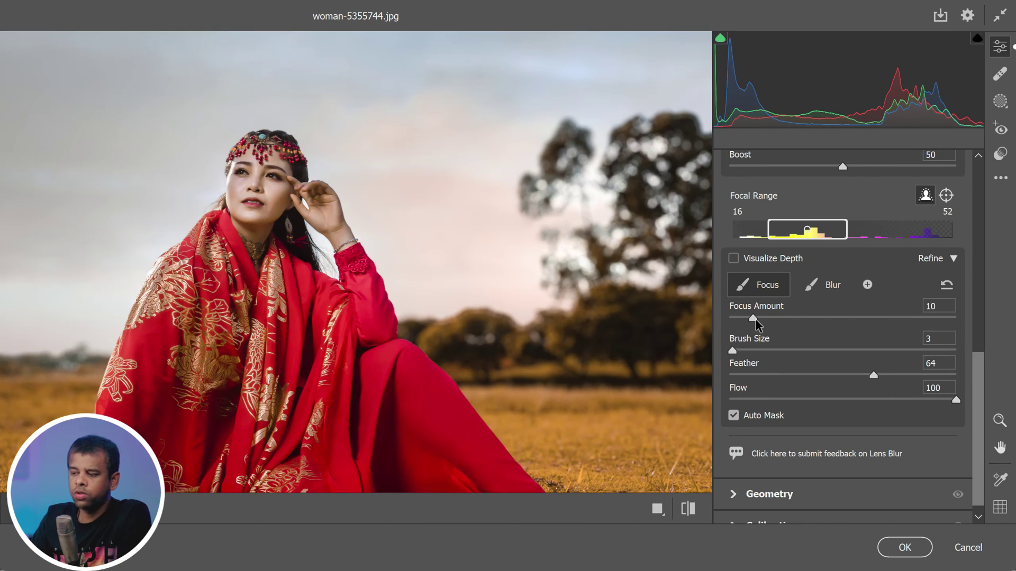
left_click_drag(754, 319, 892, 318)
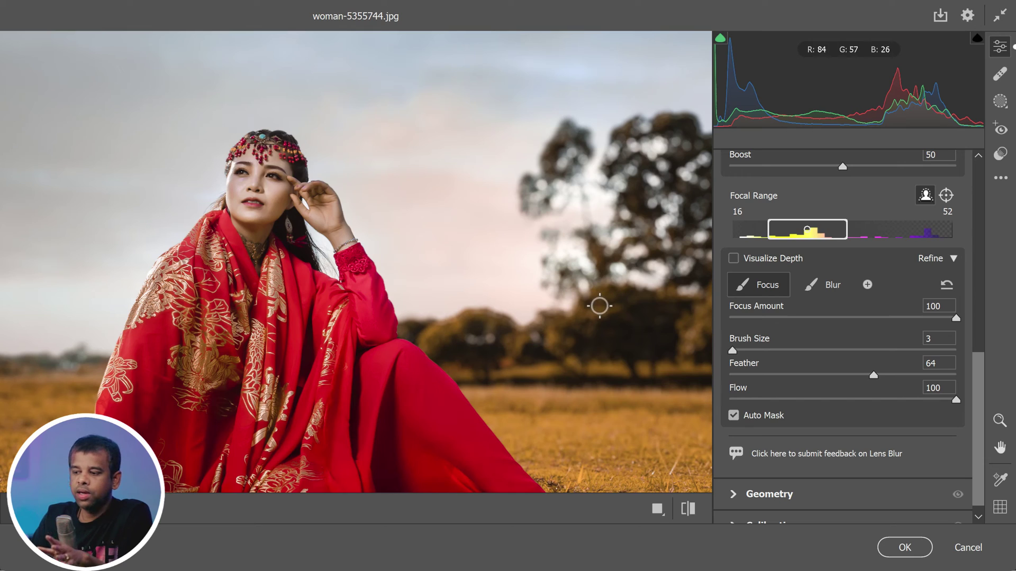
Pan to the trees and paint sharpness over the tree tops with the Focus brush
left_click_drag(543, 369, 483, 363)
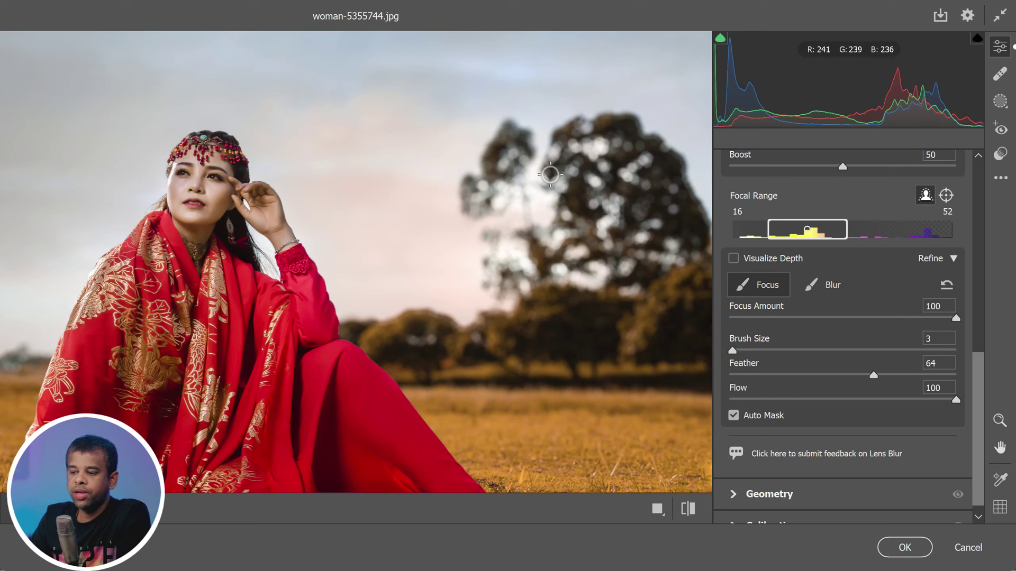
mouse_move(590, 175)
left_mouse_down()
mouse_move(574, 195)
mouse_move(583, 147)
mouse_move(555, 171)
mouse_move(603, 143)
mouse_move(562, 131)
mouse_move(553, 184)
mouse_move(539, 128)
mouse_move(605, 143)
mouse_move(565, 202)
mouse_move(511, 197)
mouse_move(547, 123)
mouse_move(604, 145)
mouse_move(566, 208)
mouse_move(506, 197)
mouse_move(552, 122)
mouse_move(612, 153)
mouse_move(544, 217)
mouse_move(518, 160)
mouse_move(588, 129)
mouse_move(565, 206)
left_mouse_up()
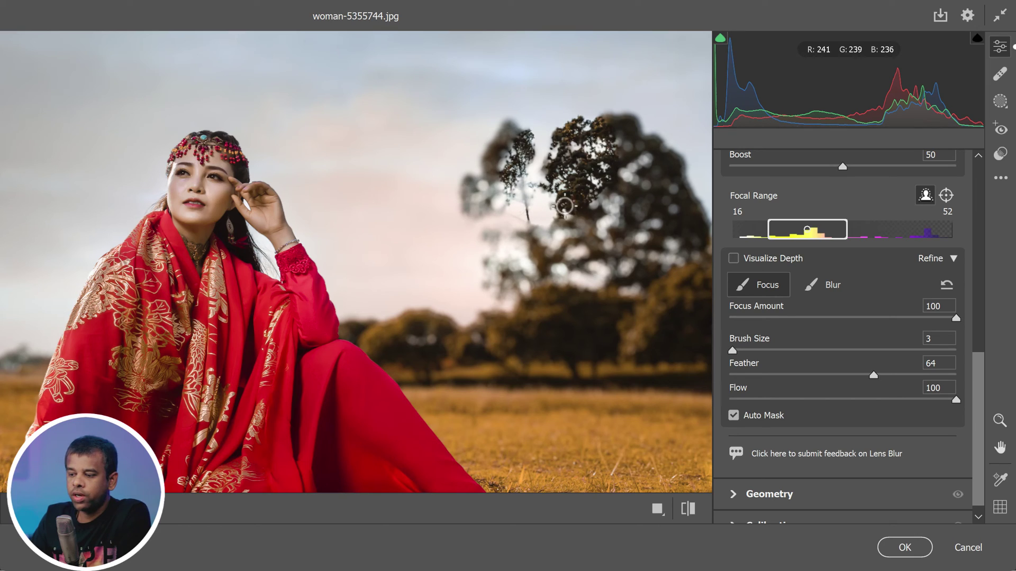
left_click_drag(604, 263, 607, 218)
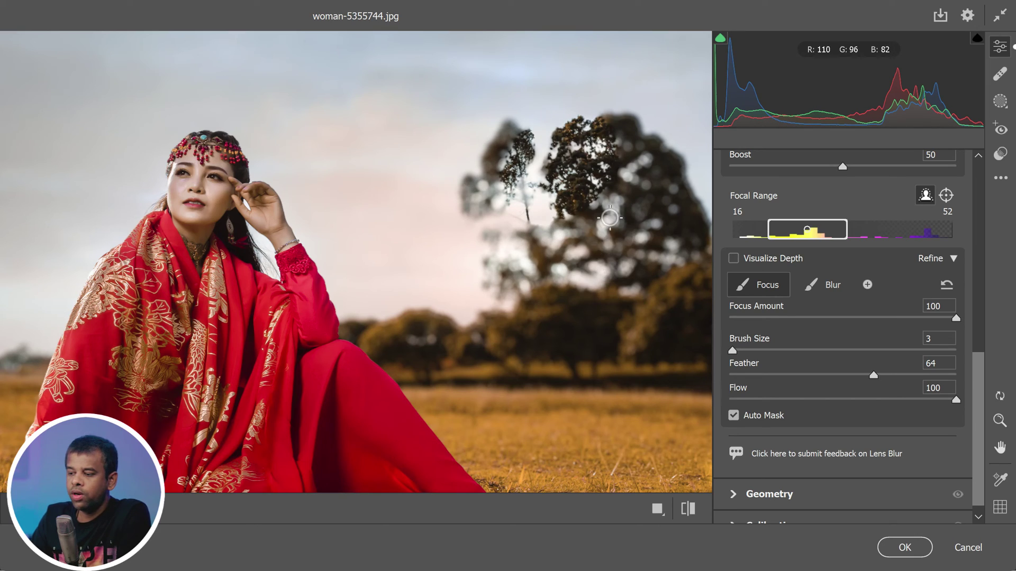
Lower the Focus Amount to 0 so the trees blur again
left_click_drag(952, 323, 949, 326)
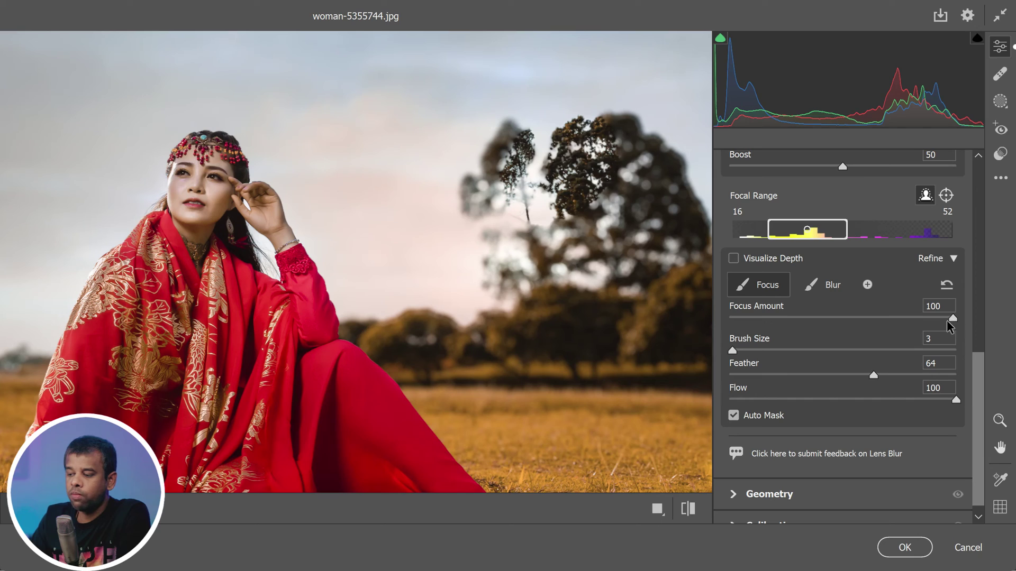
mouse_move(782, 327)
left_mouse_down()
mouse_move(736, 319)
mouse_move(772, 327)
left_mouse_up()
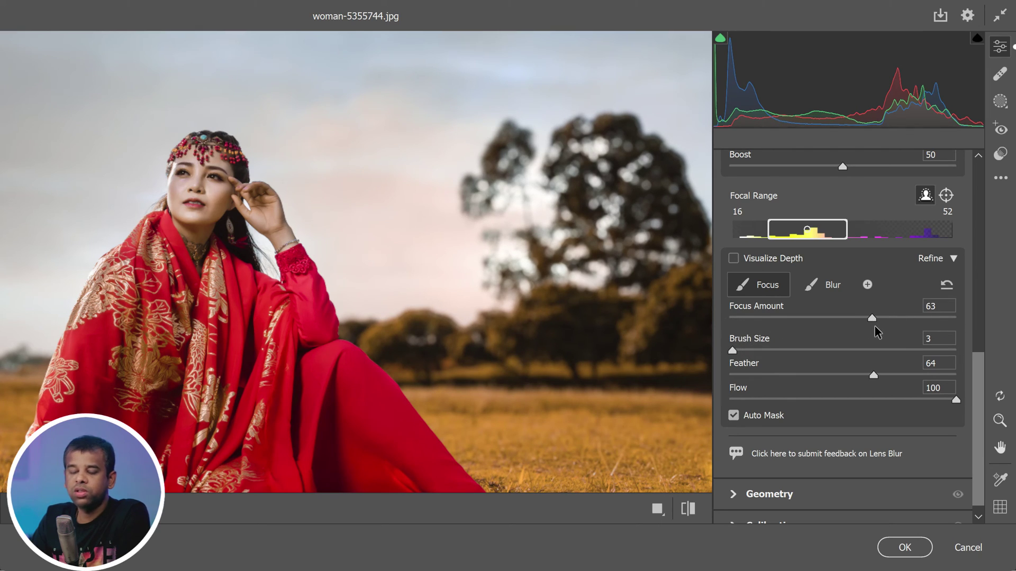
left_click_drag(874, 331, 723, 332)
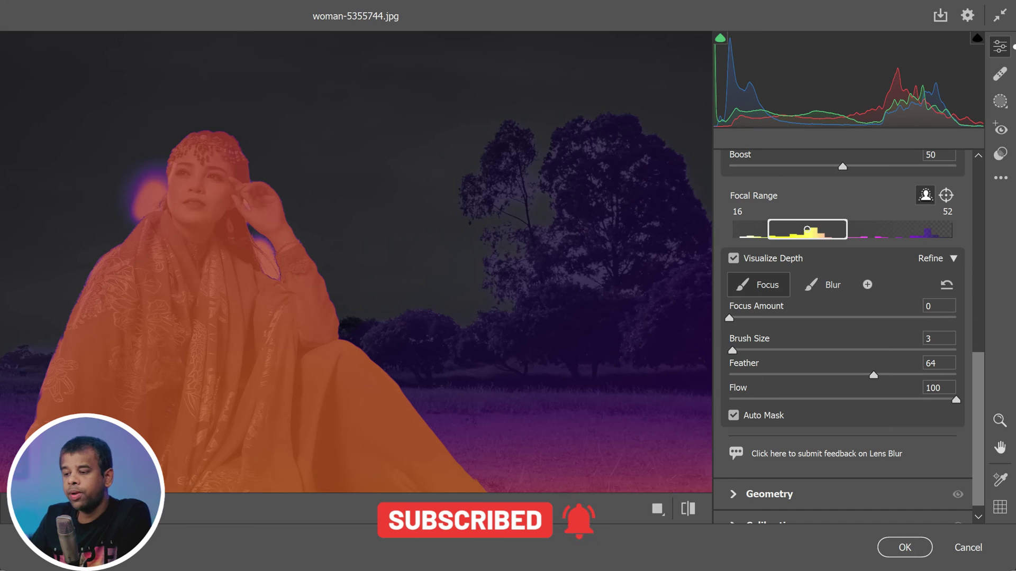
Fit the whole photo in view and hide the depth map overlay
right_click(108, 227)
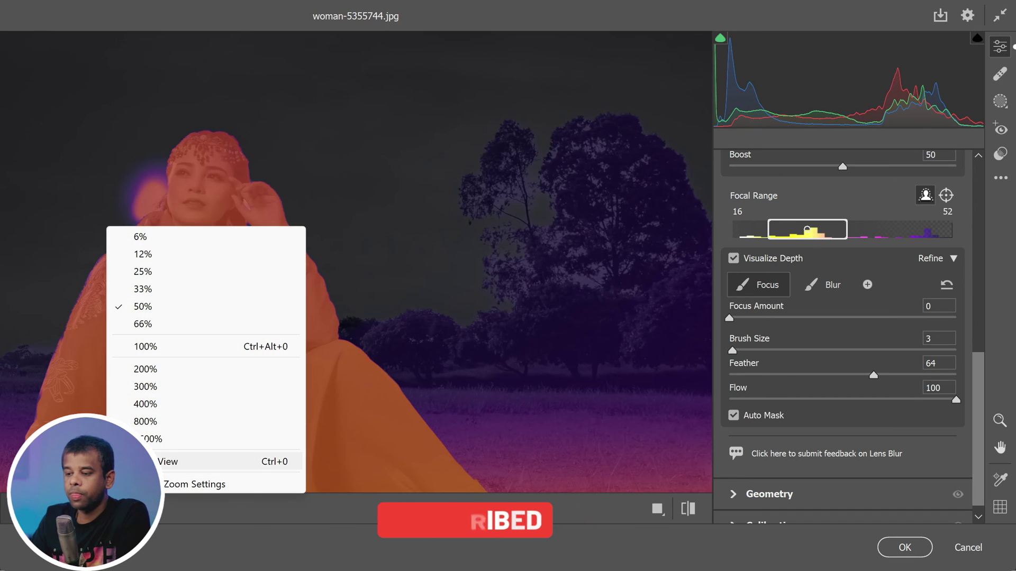
left_click(132, 461)
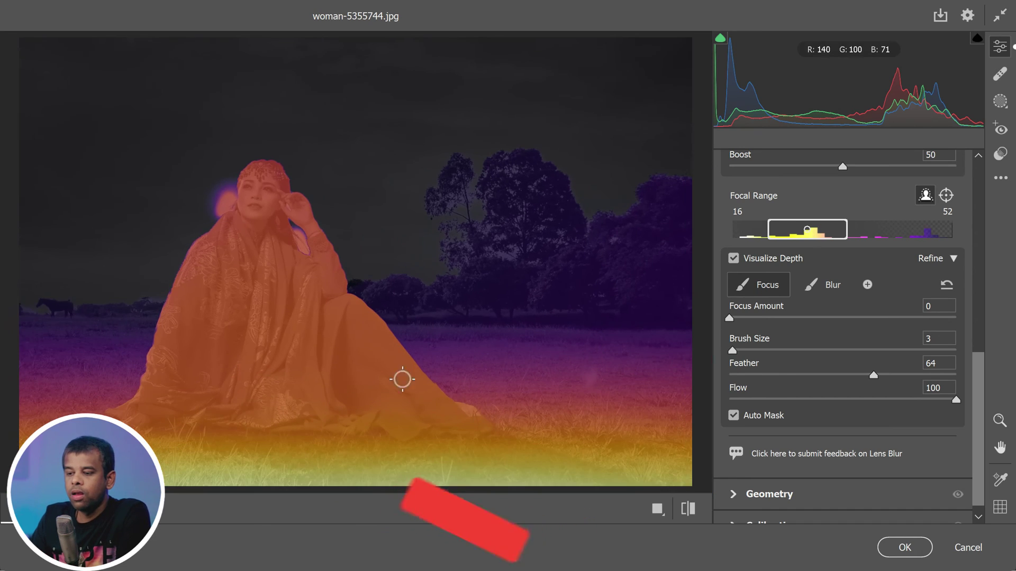
left_click(734, 259)
Scroll back to Lens Blur and compare the photo with blur off and on
left_click_drag(980, 374, 980, 340)
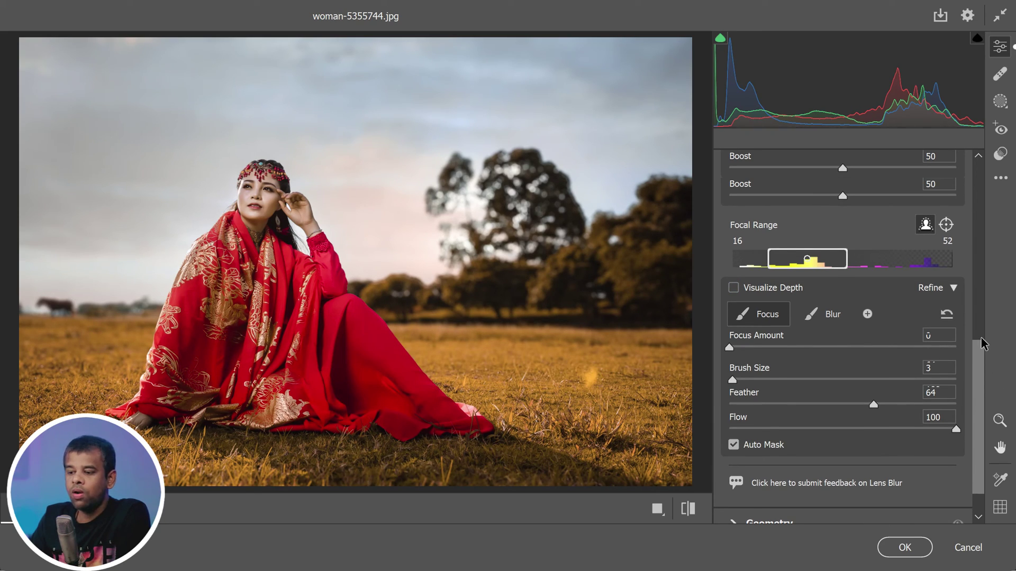
scroll(982, 326, "up", 3)
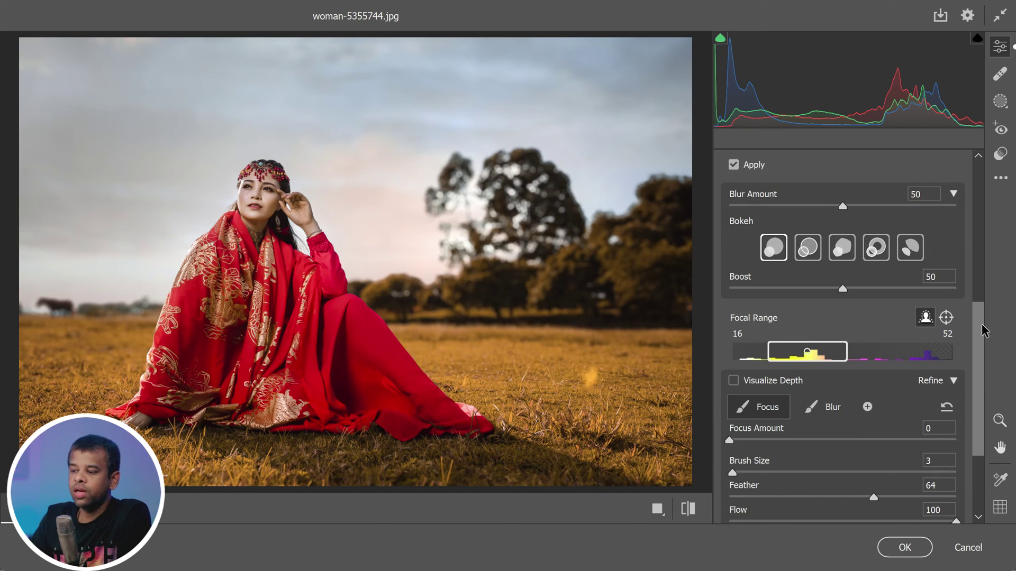
key("alt")
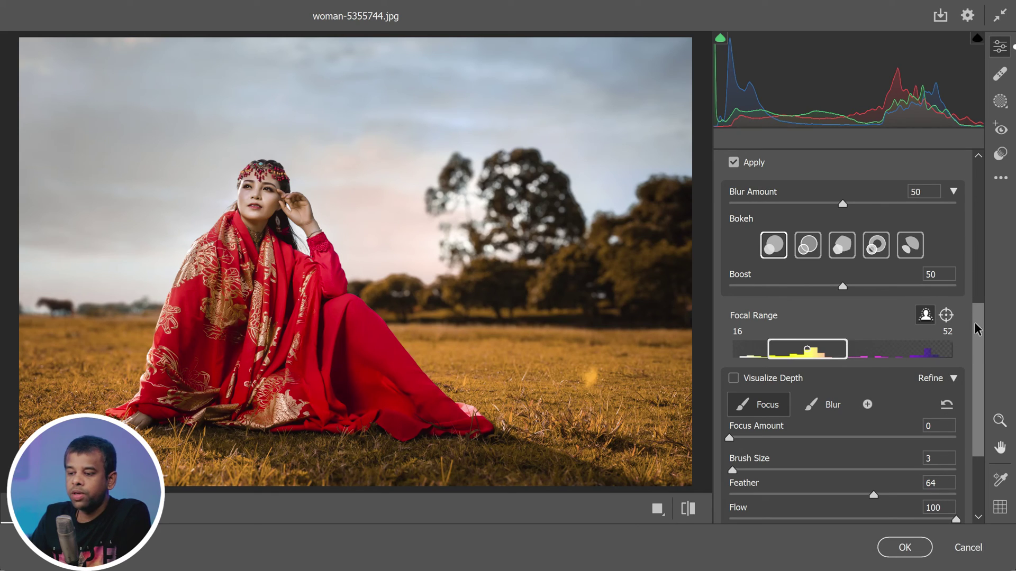
left_click_drag(976, 328, 980, 268)
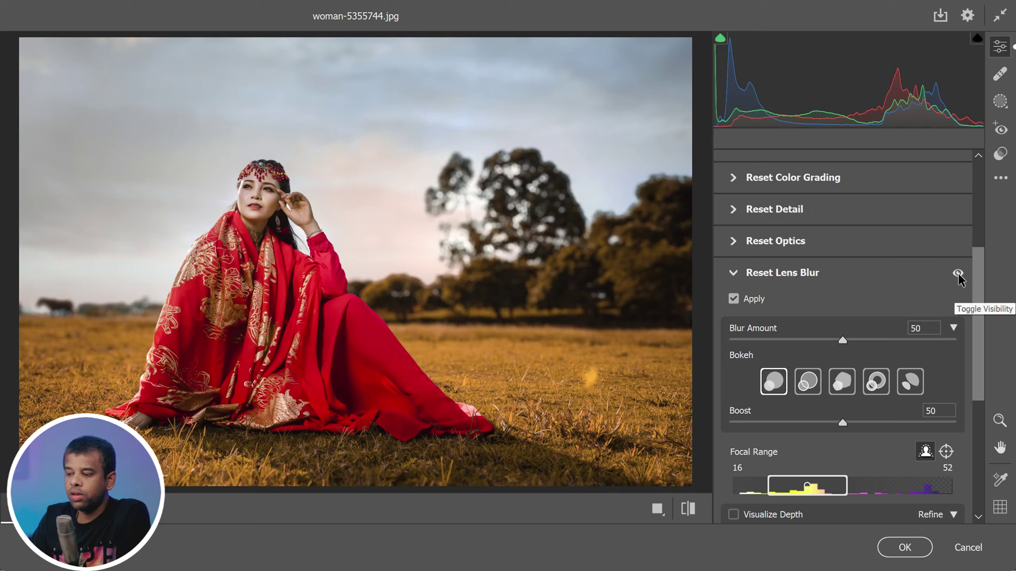
left_click(959, 275)
left_click(959, 275)
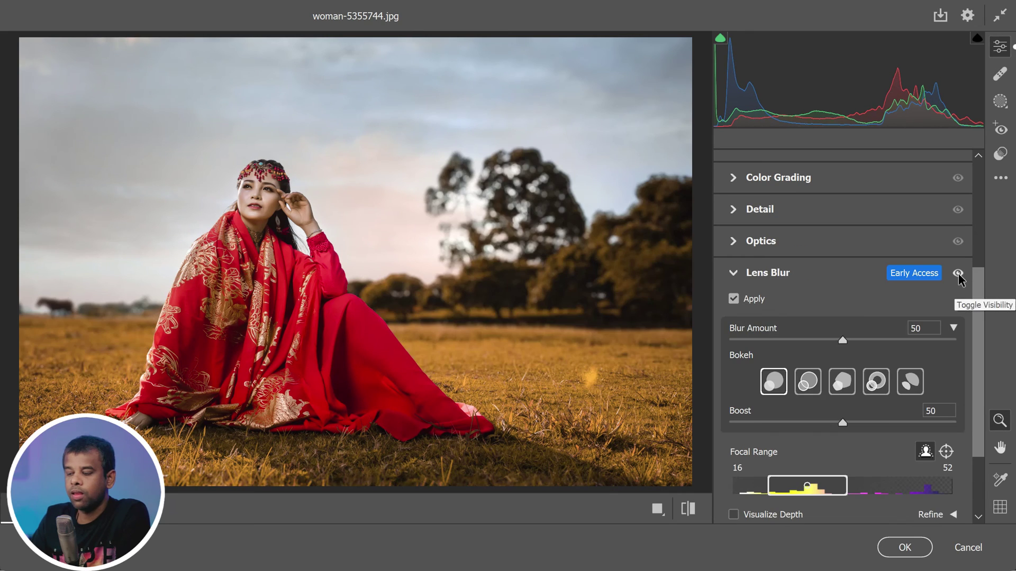
Use the second bokeh shape, raise Blur Amount to 80, and compare before and after
left_click(807, 381)
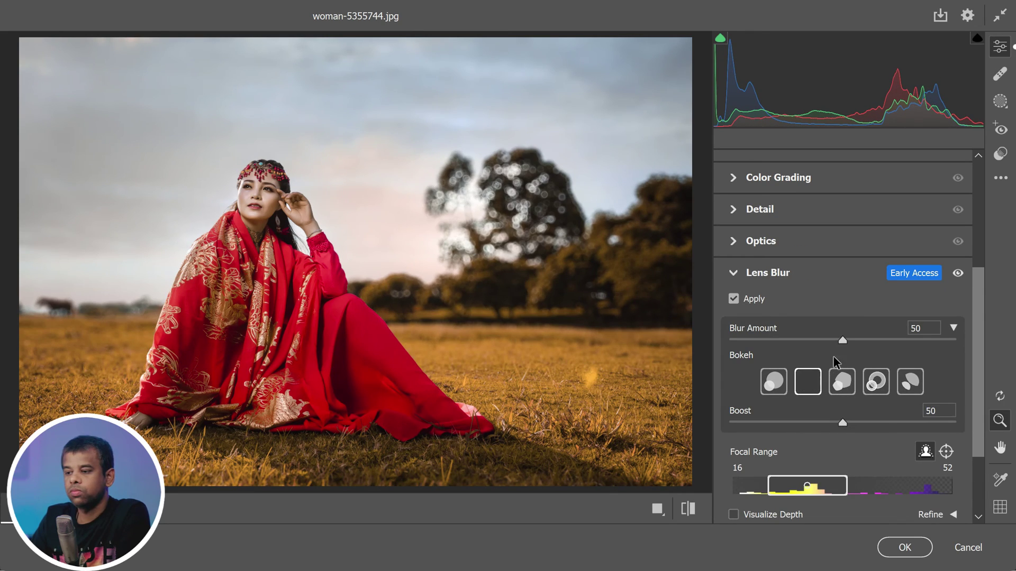
left_click_drag(842, 340, 911, 344)
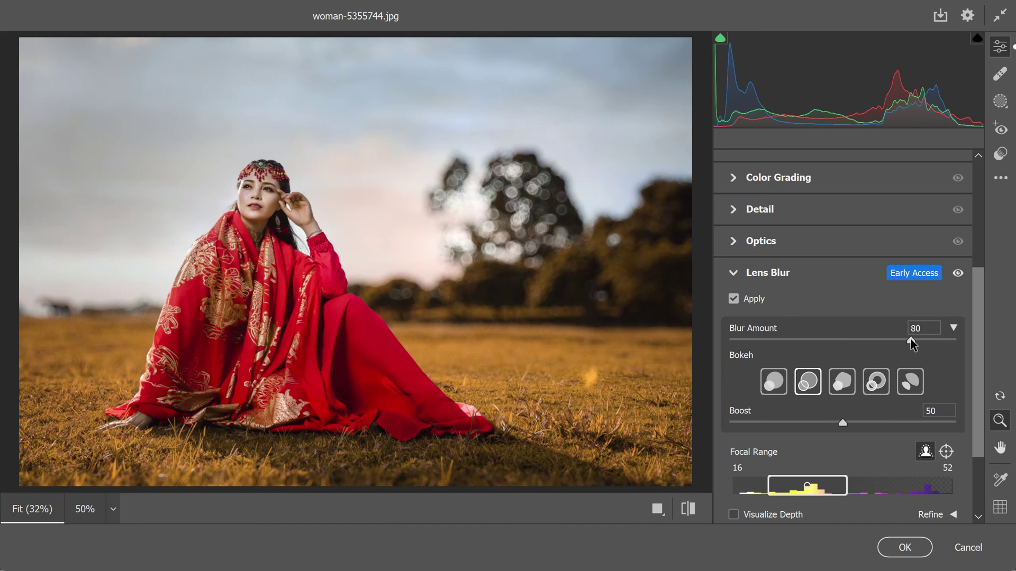
left_click(959, 276)
left_click(958, 276)
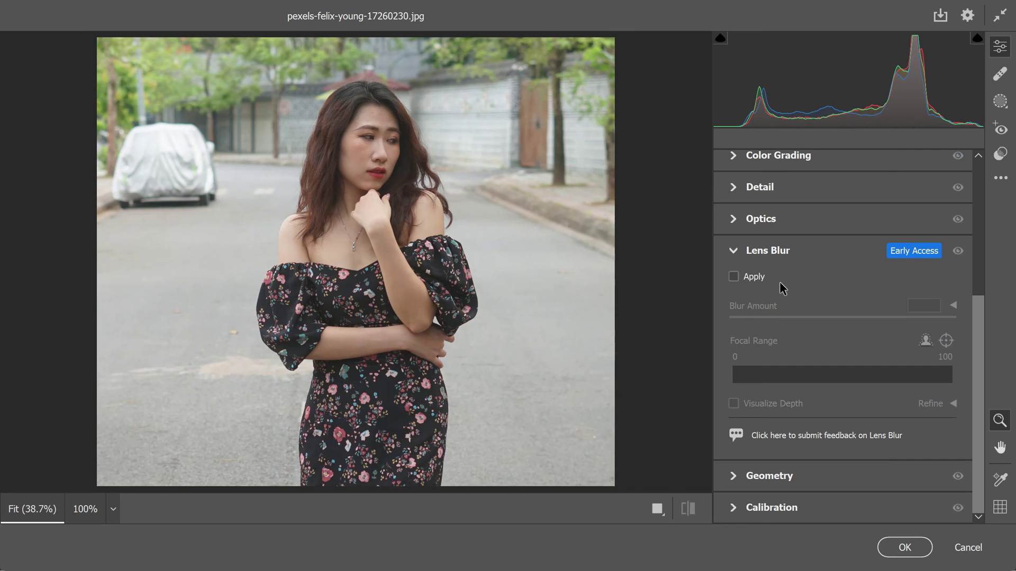
Apply Lens Blur to the street portrait at amount 100 with 5-Blade bokeh, then open Healing
left_click(734, 277)
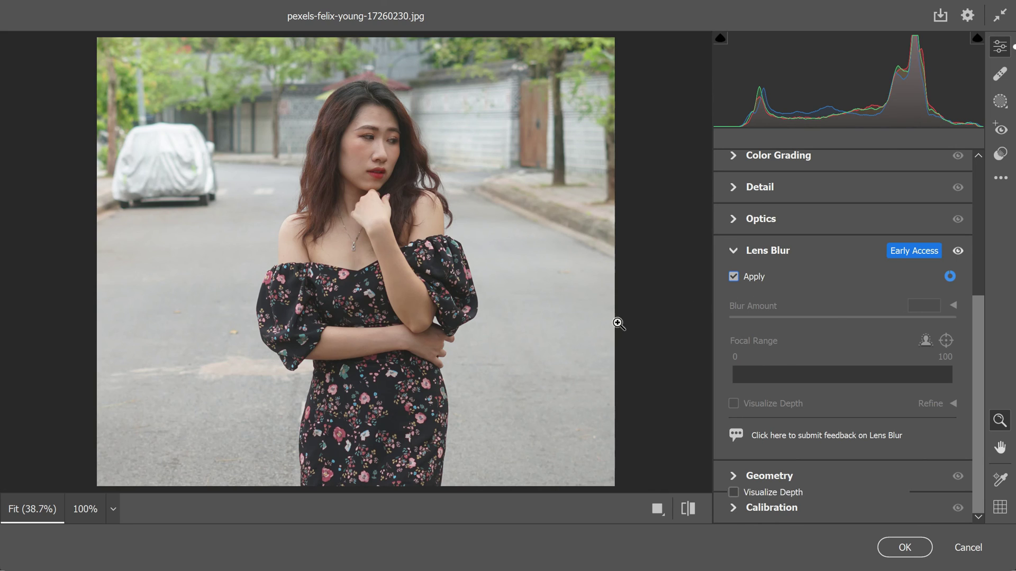
left_click_drag(843, 318, 959, 318)
left_click(837, 363)
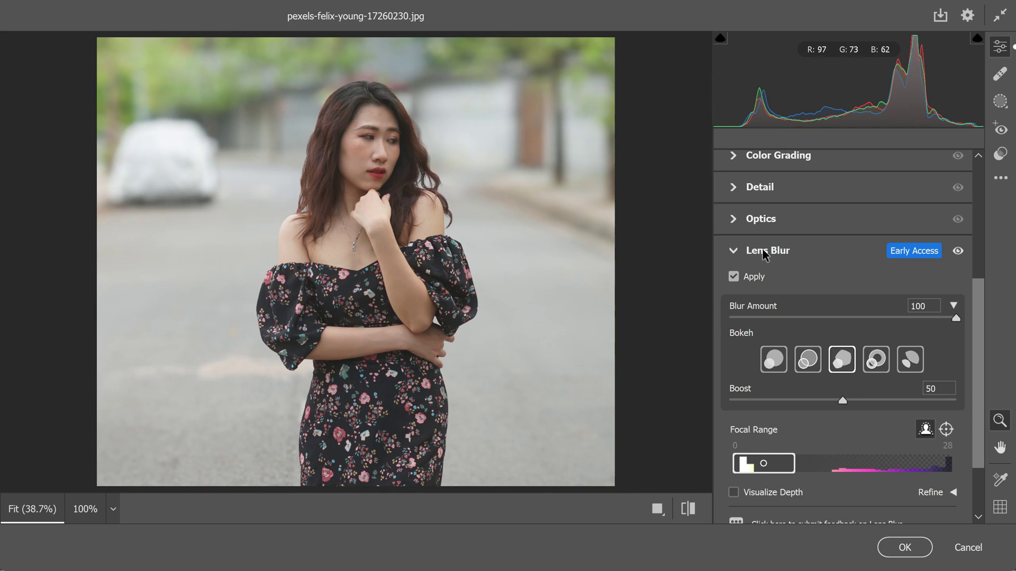
left_click(1000, 74)
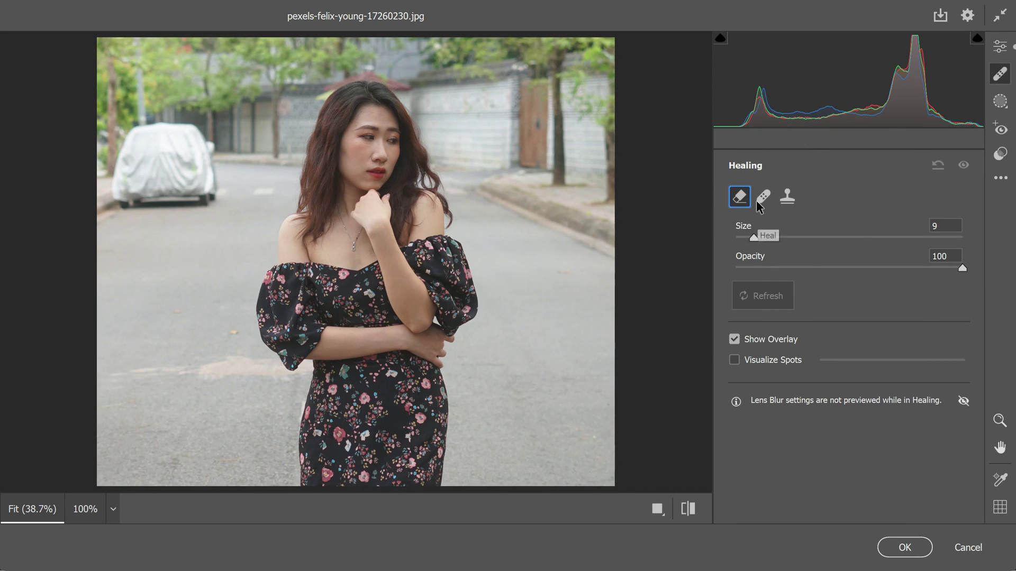
Toggle the Lens Blur preview off and back on while in the Healing panel
left_click(962, 402)
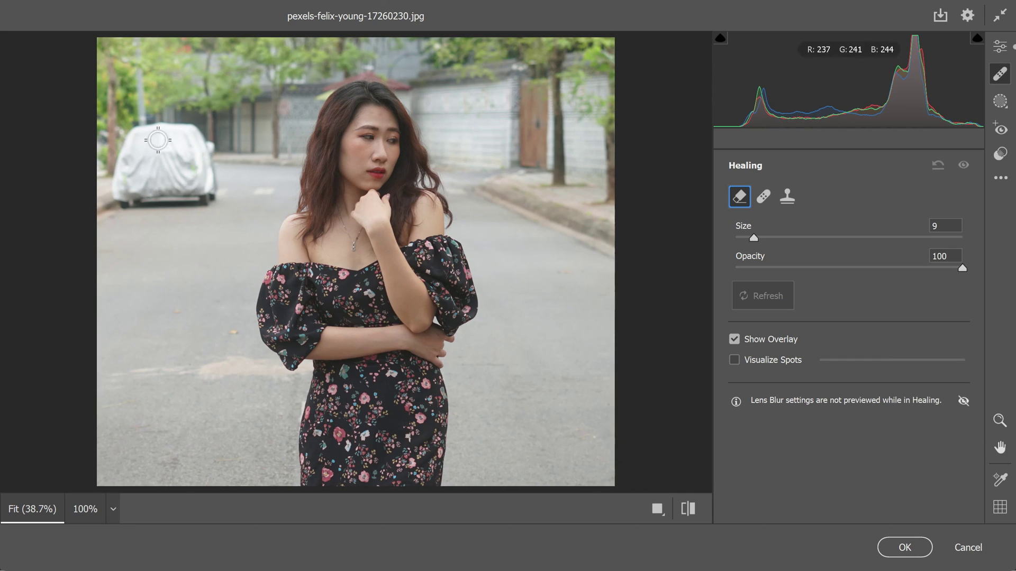
left_click(963, 401)
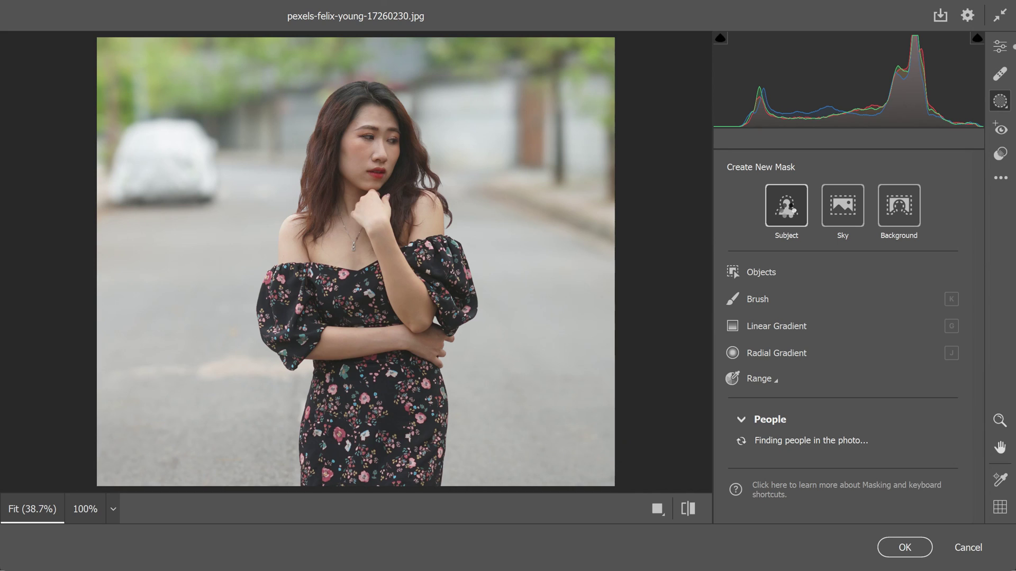
Create a Subject mask that automatically selects the woman in the street portrait
left_click(785, 213)
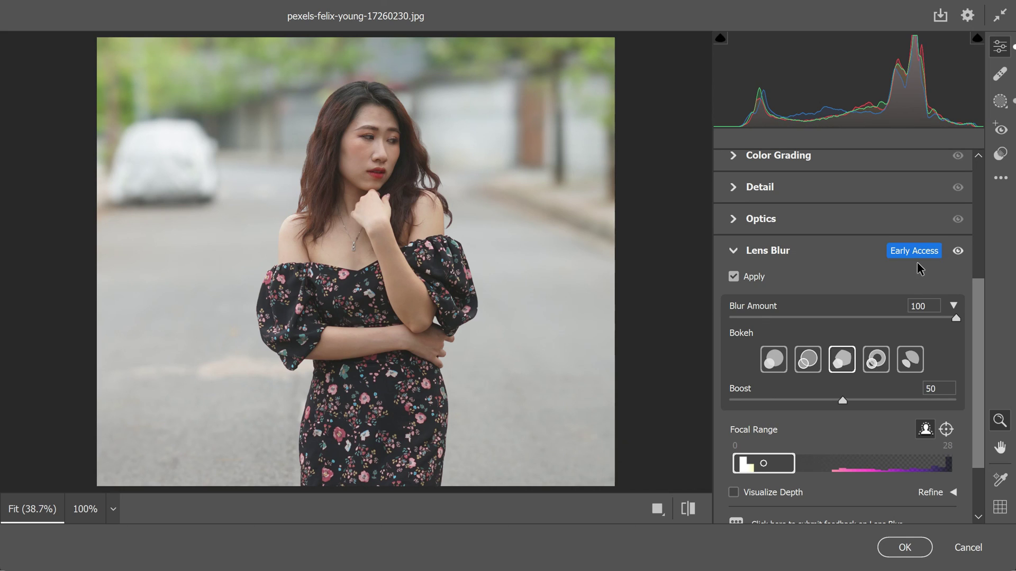
Try the Ring bokeh shape, then settle on Cat Eye for the street portrait
left_click(877, 364)
left_click(910, 360)
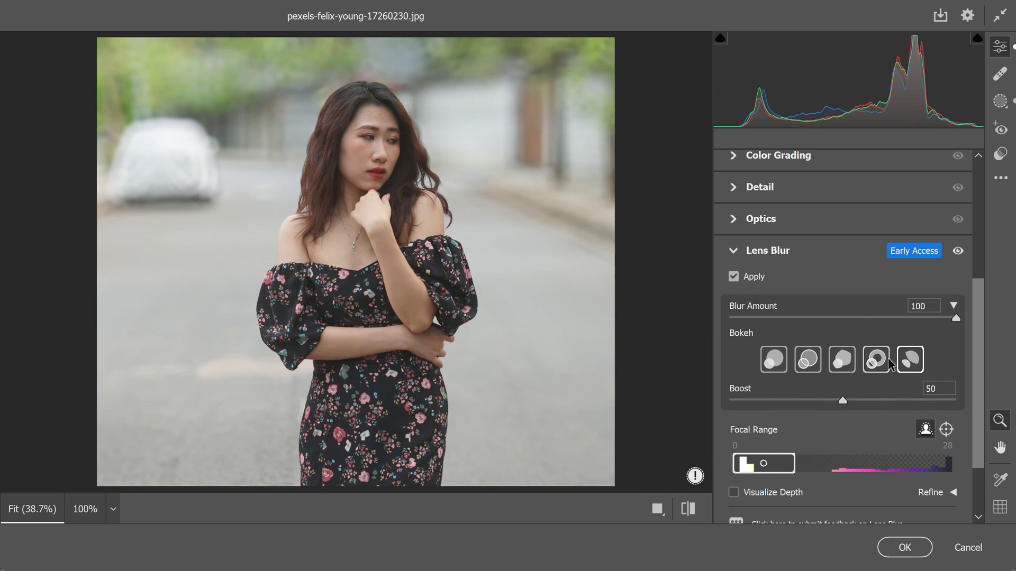